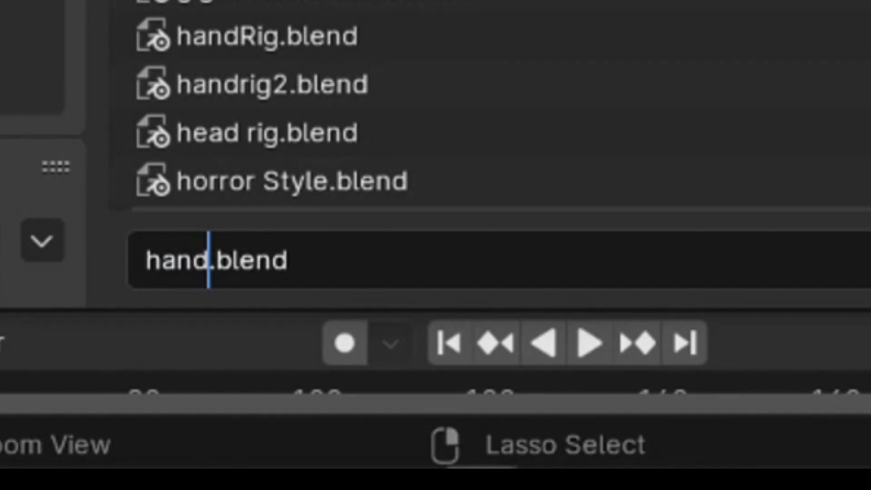
# - Save the file under the name handRig3.blend
pyautogui.write('Rig')
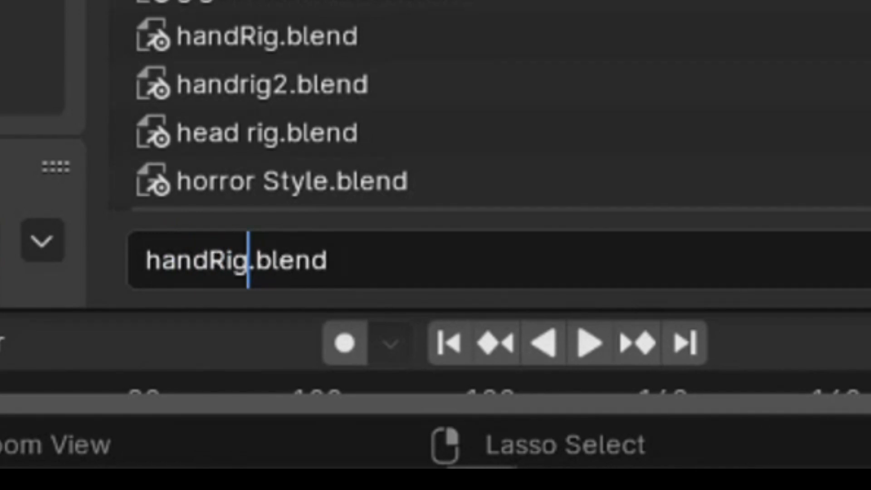
pyautogui.write('3')
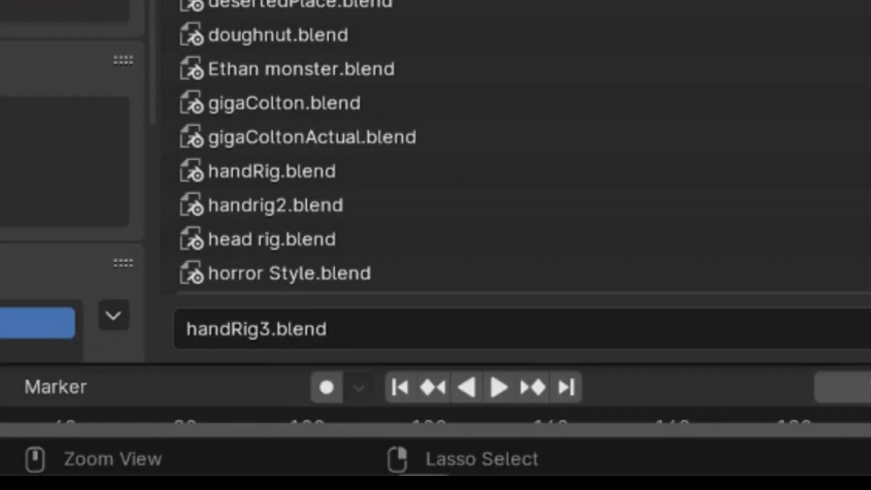
pyautogui.press('Return')
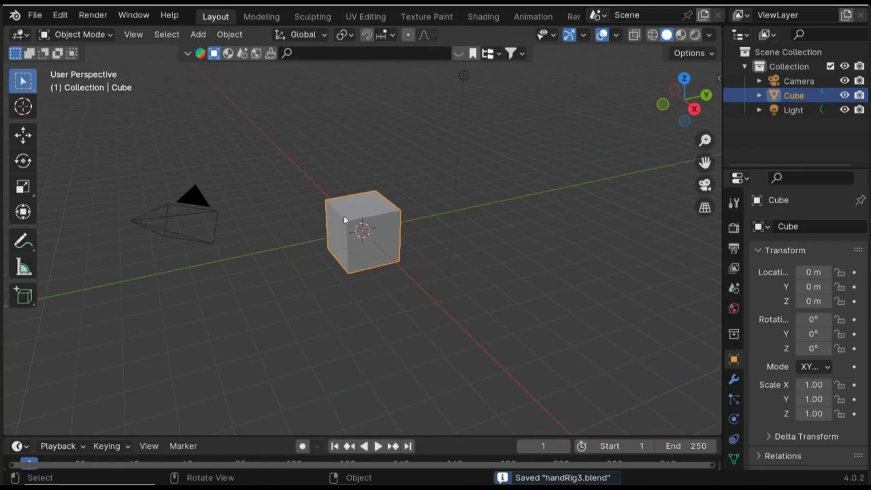
# - Delete the default cube and add a mesh plane at the origin
pyautogui.press('Delete')
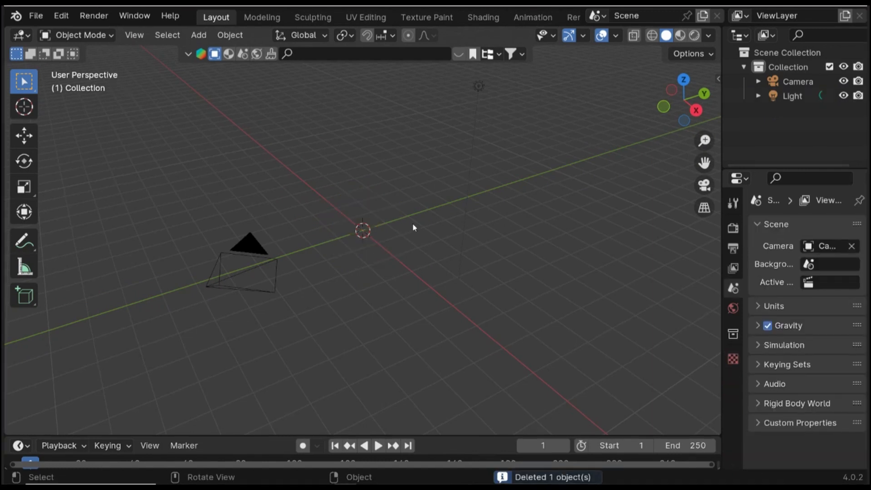
pyautogui.moveTo(363, 234); pyautogui.dragTo(392, 233, button='middle')
pyautogui.hotkey('shift', 'a')
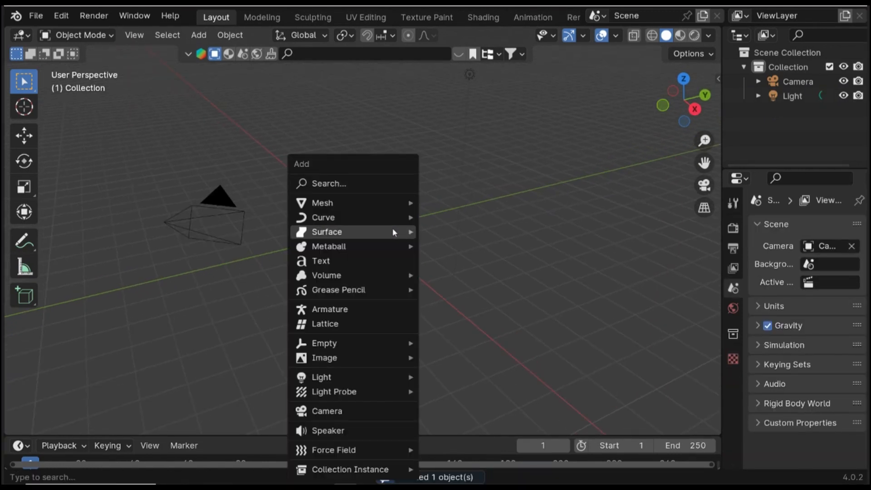
pyautogui.moveTo(394, 203)
pyautogui.click(493, 203)
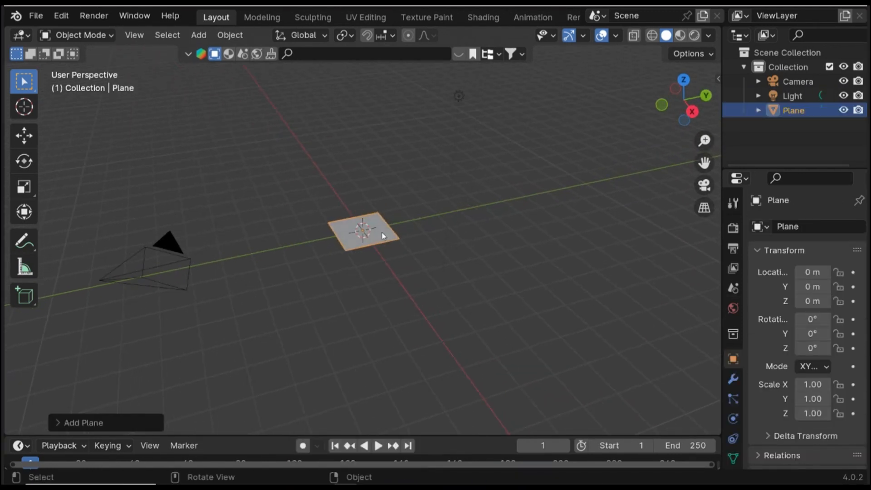
# - In Edit Mode, merge all of the plane's vertices into a single vertex
pyautogui.moveTo(379, 231); pyautogui.dragTo(295, 158, button='middle')
pyautogui.press('Tab')
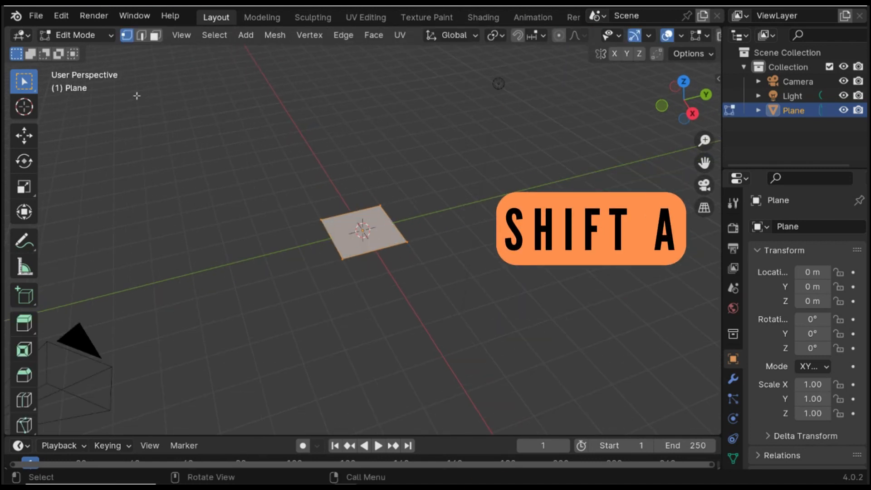
pyautogui.press('m')
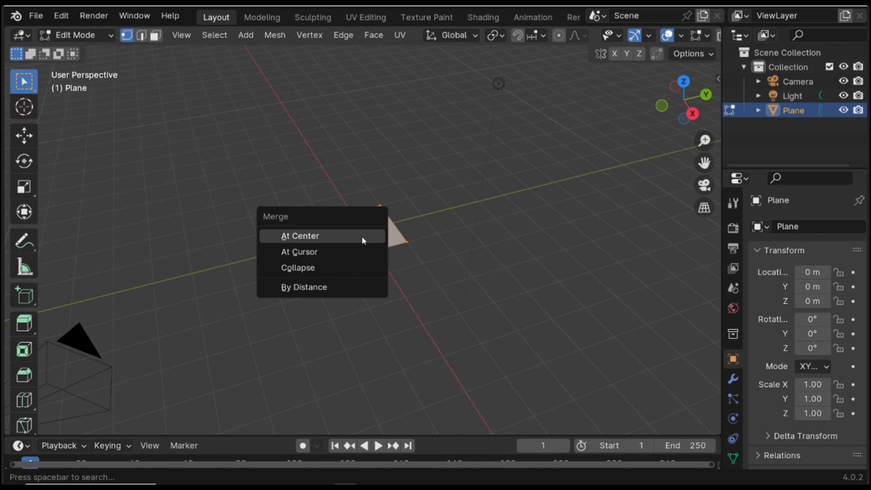
pyautogui.click(342, 262)
# - Move the single vertex up along the Z axis by about 1.5 m
pyautogui.moveTo(418, 225); pyautogui.dragTo(417, 249, button='middle')
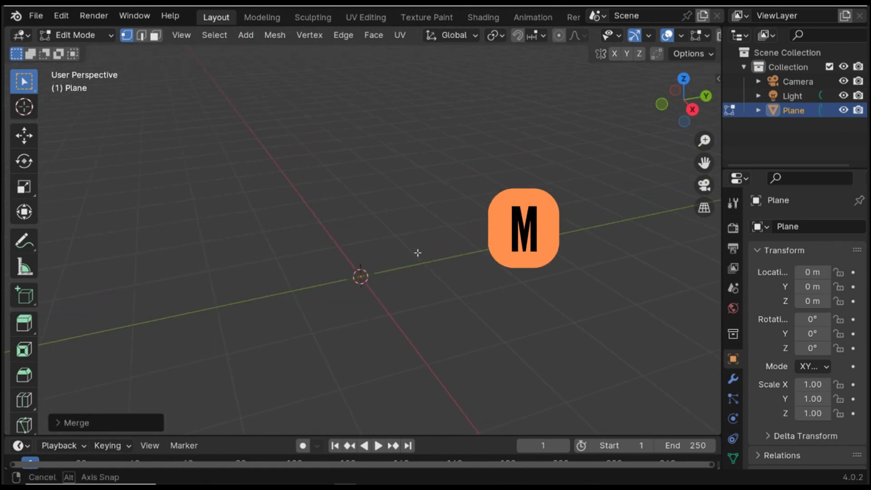
pyautogui.press('g')
pyautogui.press('z')
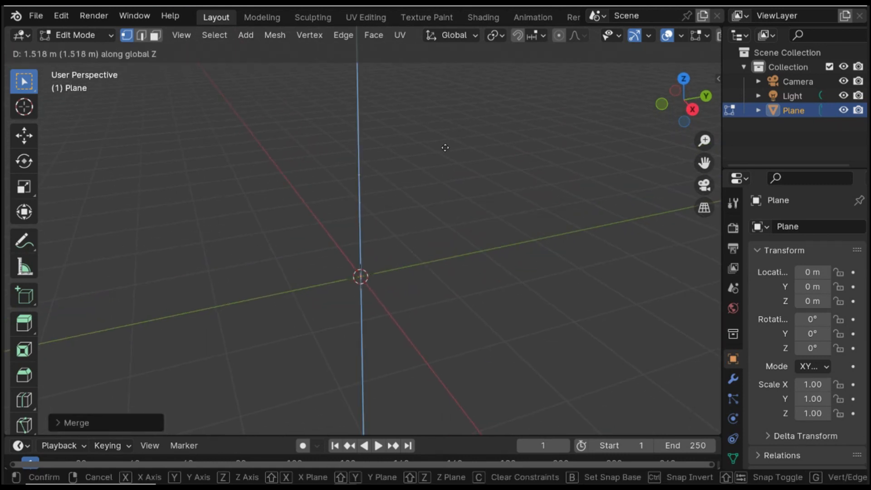
pyautogui.click(446, 145)
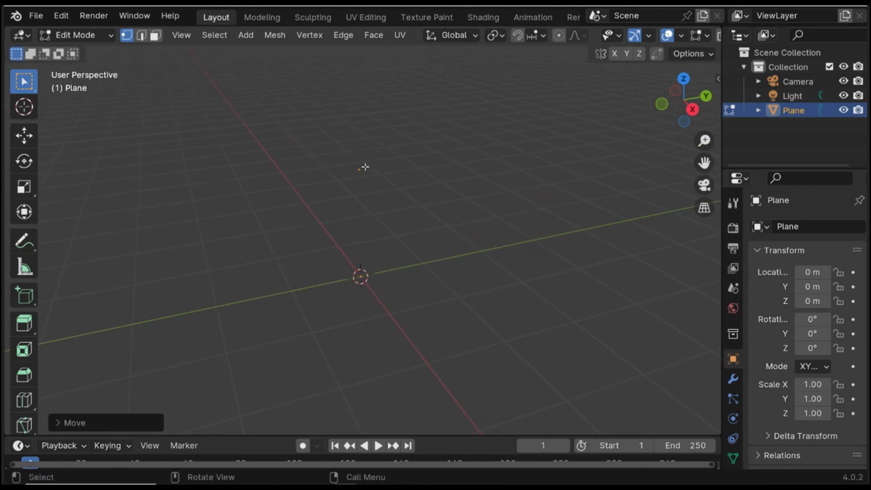
# - Add a Skin modifier to the plane object
pyautogui.click(733, 379)
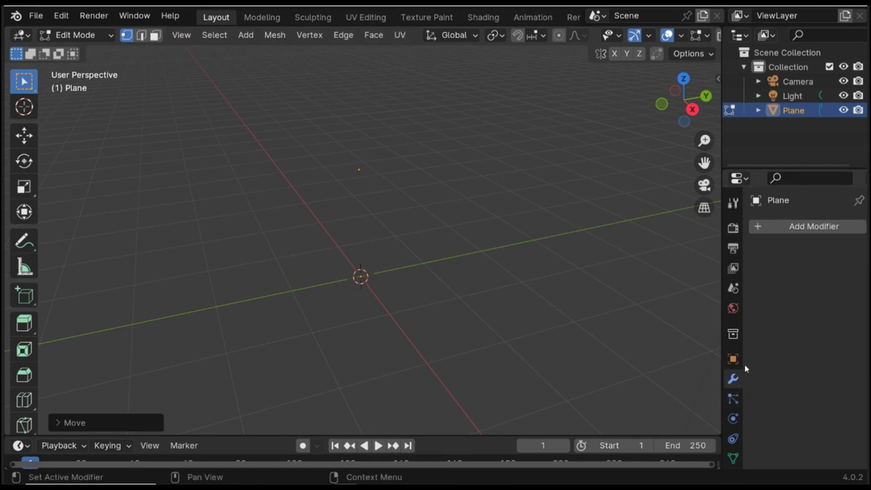
pyautogui.click(790, 229)
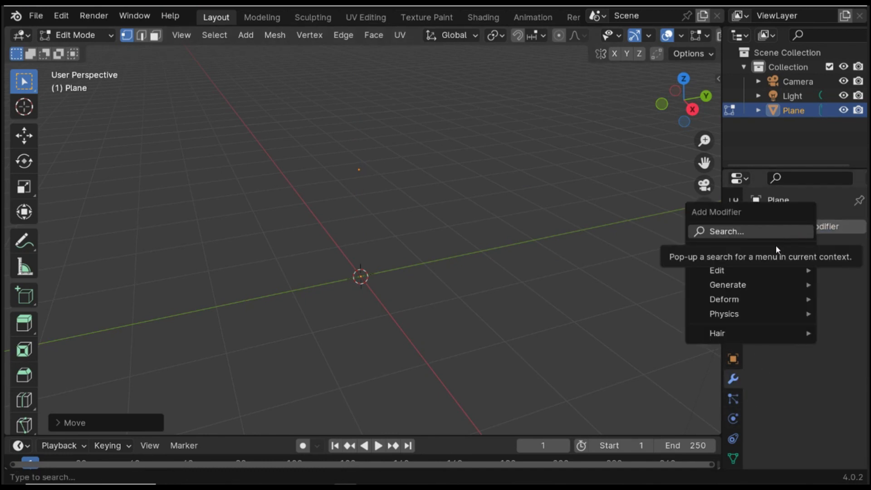
pyautogui.moveTo(752, 285)
pyautogui.click(633, 201)
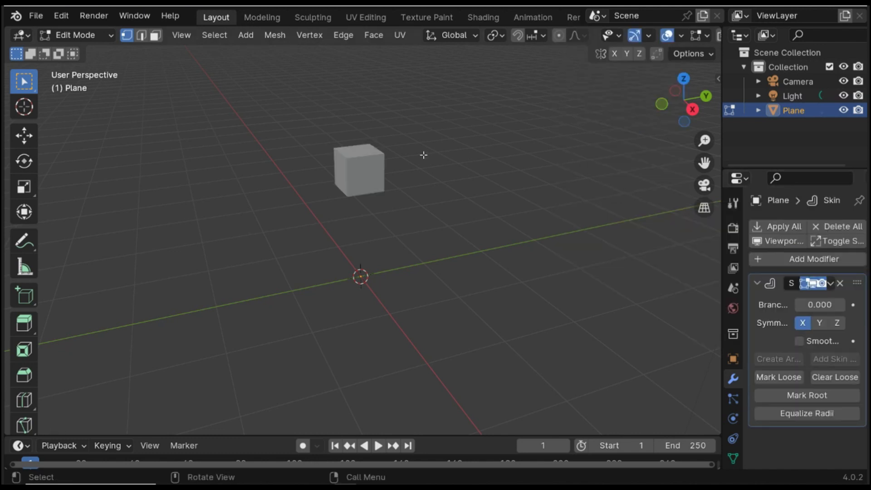
# - Add a Subdivision Surface modifier below the Skin modifier
pyautogui.click(781, 259)
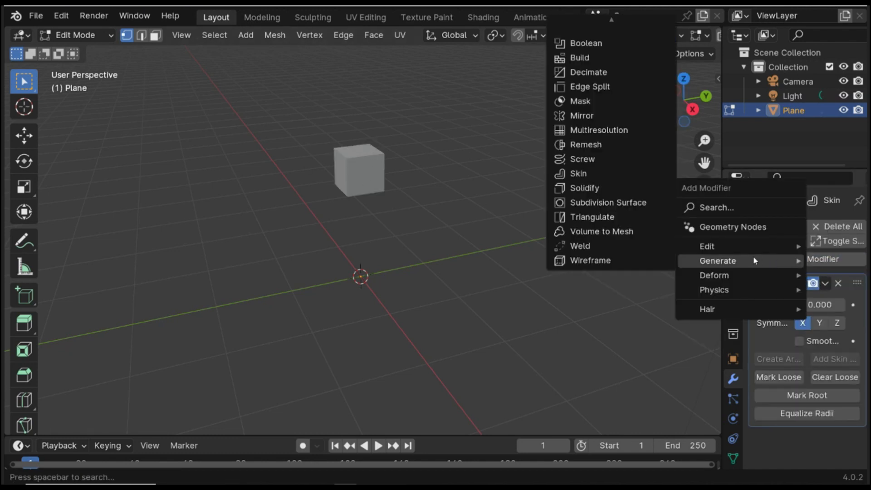
pyautogui.moveTo(725, 261)
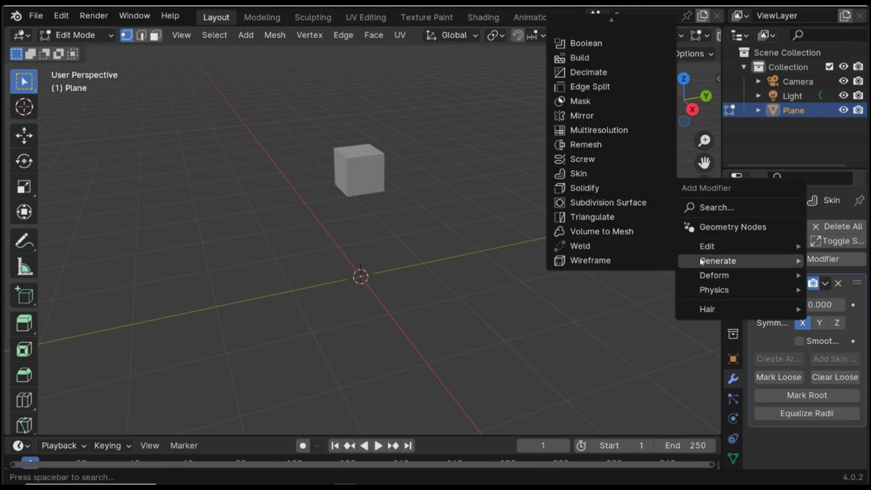
pyautogui.click(628, 202)
# - In the right orthographic view, resize the vertex's skin radius and extrude it up along Z
pyautogui.moveTo(467, 181); pyautogui.dragTo(456, 225, button='middle')
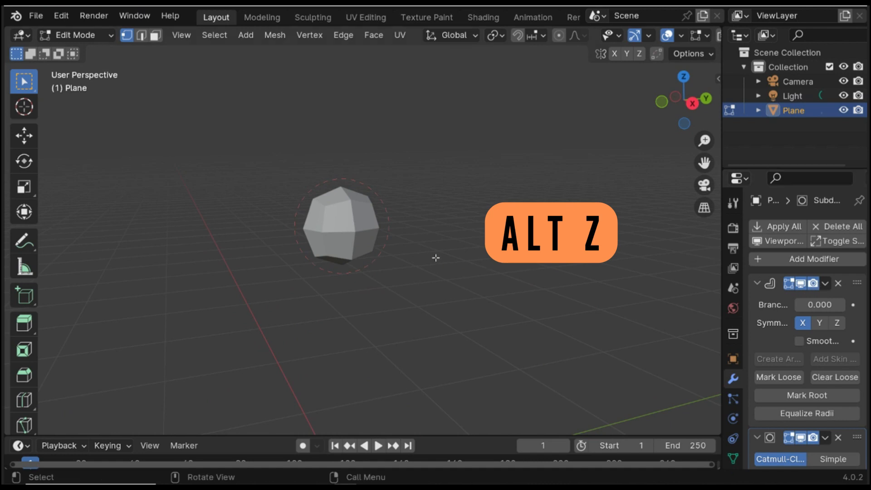
pyautogui.moveTo(379, 240); pyautogui.dragTo(384, 300, button='middle')
pyautogui.click(688, 101)
pyautogui.press('e')
pyautogui.hotkey('ctrl', 'a')
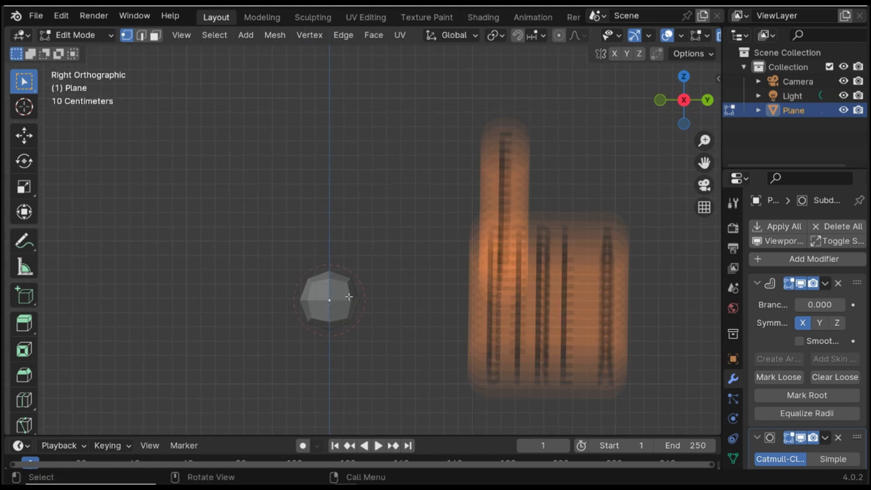
pyautogui.press('e')
pyautogui.press('z')
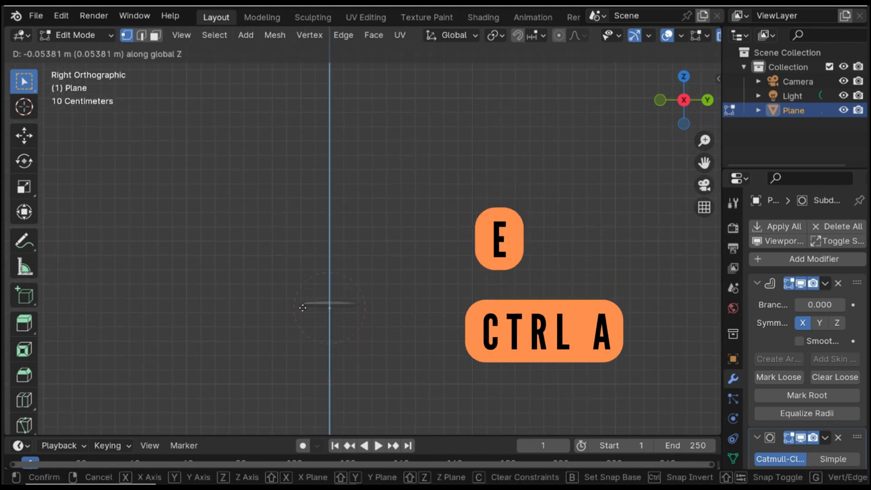
pyautogui.click(328, 197)
# - Extrude more vertices up along Z, resizing the skin, to form the wrist, palm and middle finger
pyautogui.keyDown('shift'); pyautogui.moveTo(383, 186); pyautogui.dragTo(395, 245, button='middle'); pyautogui.keyUp('shift')
pyautogui.press('e')
pyautogui.press('z')
pyautogui.click(395, 194)
pyautogui.hotkey('ctrl', 'a')
pyautogui.click(360, 223)
pyautogui.press('e')
pyautogui.press('z')
pyautogui.click(364, 112)
# - Extrude two fingers from the palm vertex, one toward the upper right and one toward the upper left
pyautogui.click(336, 209)
pyautogui.press('e')
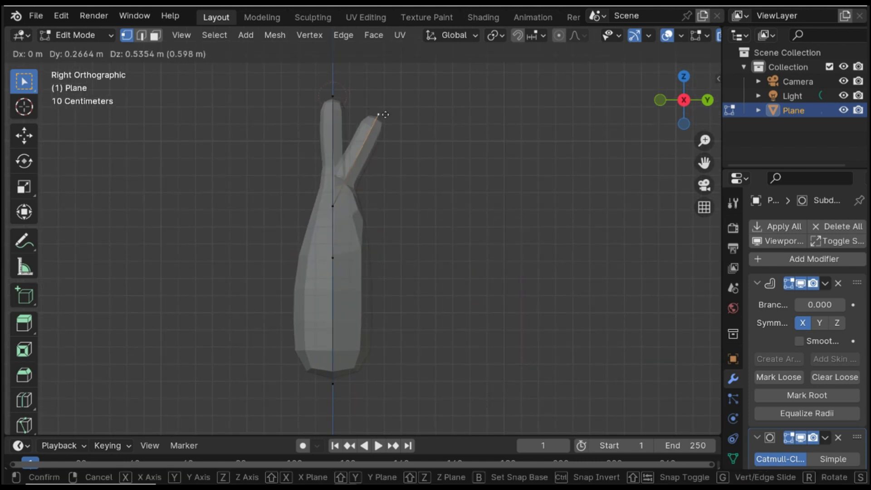
pyautogui.click(399, 110)
pyautogui.click(335, 208)
pyautogui.press('e')
pyautogui.click(278, 114)
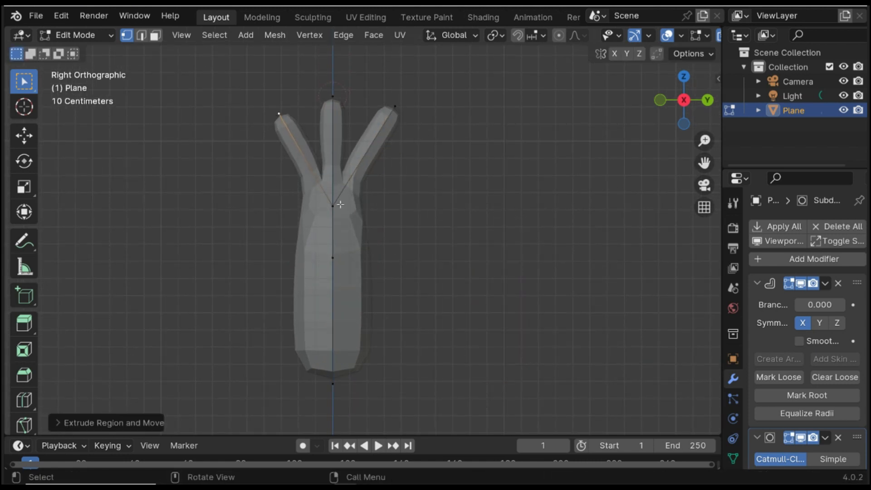
# - Extrude a thumb to the right and a little finger to the left from the palm vertex
pyautogui.click(333, 207)
pyautogui.press('e')
pyautogui.click(425, 183)
pyautogui.click(333, 207)
pyautogui.press('e')
pyautogui.click(245, 149)
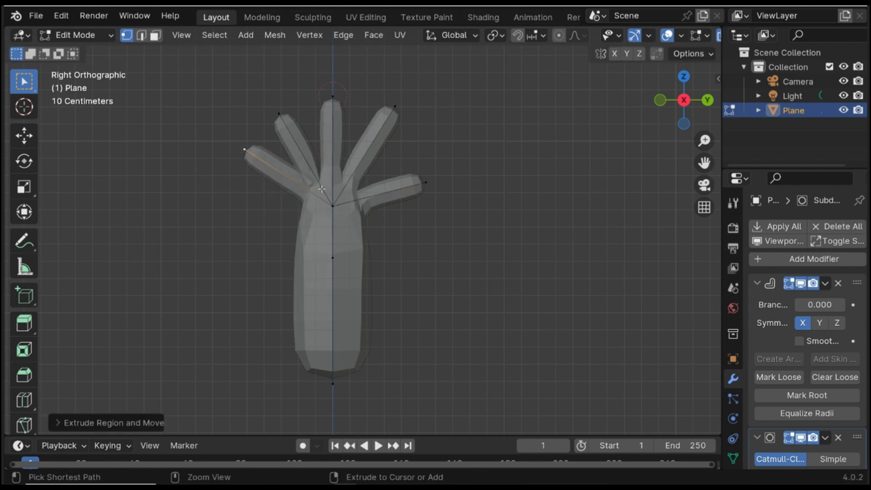
# - Resize the skin radius of the little finger tip, the thumb tip and the palm vertex
pyautogui.hotkey('ctrl', 'a')
pyautogui.click(251, 153)
pyautogui.click(427, 185)
pyautogui.hotkey('ctrl', 'a')
pyautogui.click(426, 185)
pyautogui.click(333, 207)
pyautogui.hotkey('ctrl', 'a')
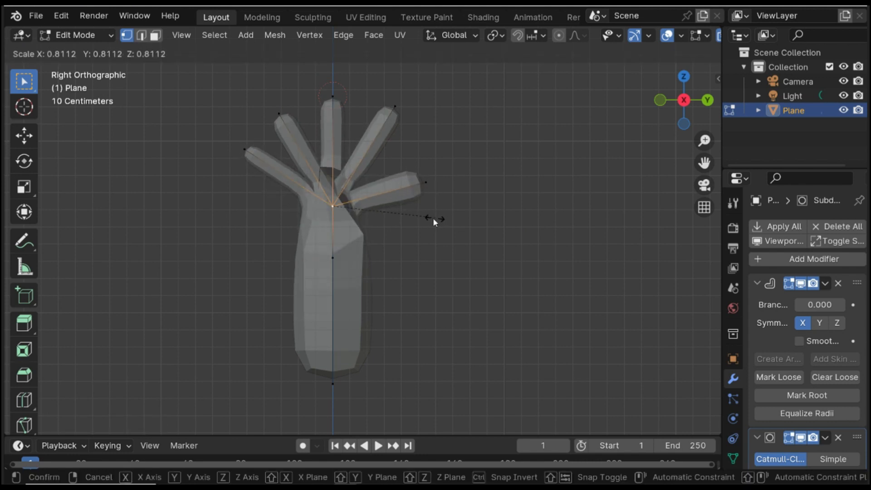
pyautogui.click(516, 207)
# - Move the index, middle and ring fingertip vertices upward to lengthen those fingers
pyautogui.click(281, 113)
pyautogui.press('g')
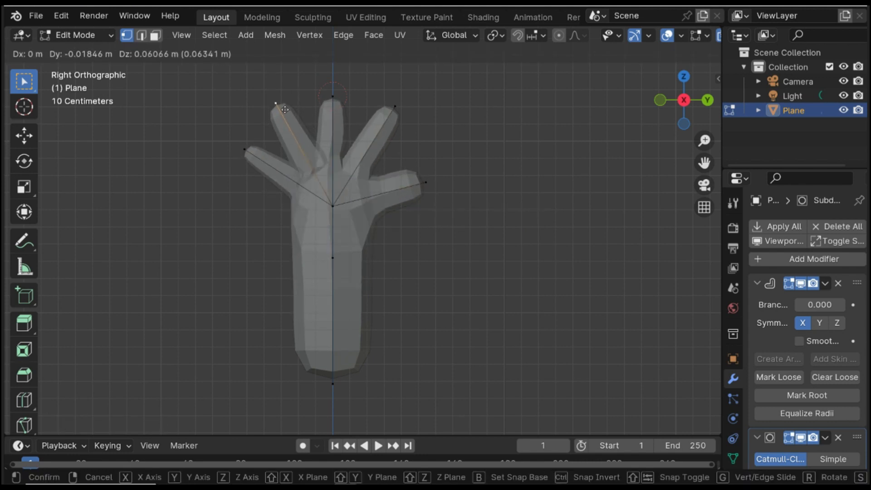
pyautogui.click(273, 87)
pyautogui.click(333, 96)
pyautogui.press('g')
pyautogui.click(328, 70)
pyautogui.click(393, 109)
pyautogui.press('g')
pyautogui.click(407, 97)
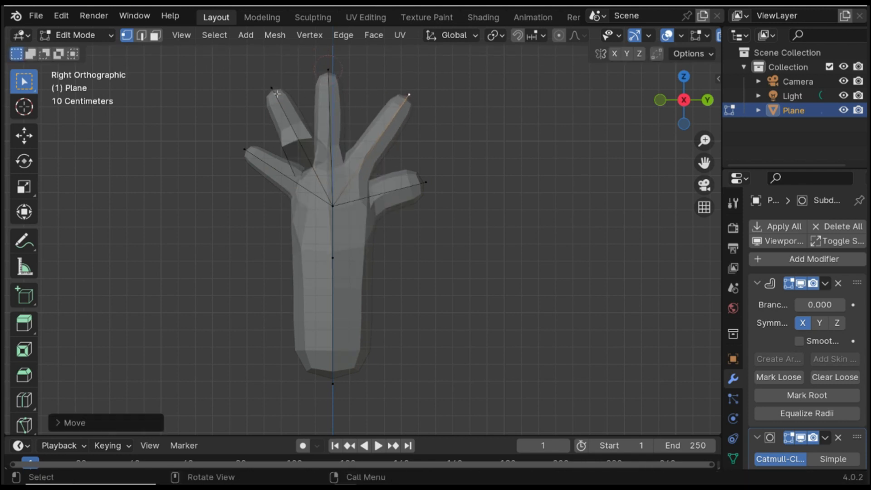
# - Reposition the little finger, thumb and fingertip vertices outward to spread the fingers
pyautogui.click(272, 89)
pyautogui.press('g')
pyautogui.click(254, 92)
pyautogui.click(245, 152)
pyautogui.click(426, 183)
pyautogui.press('g')
pyautogui.click(442, 181)
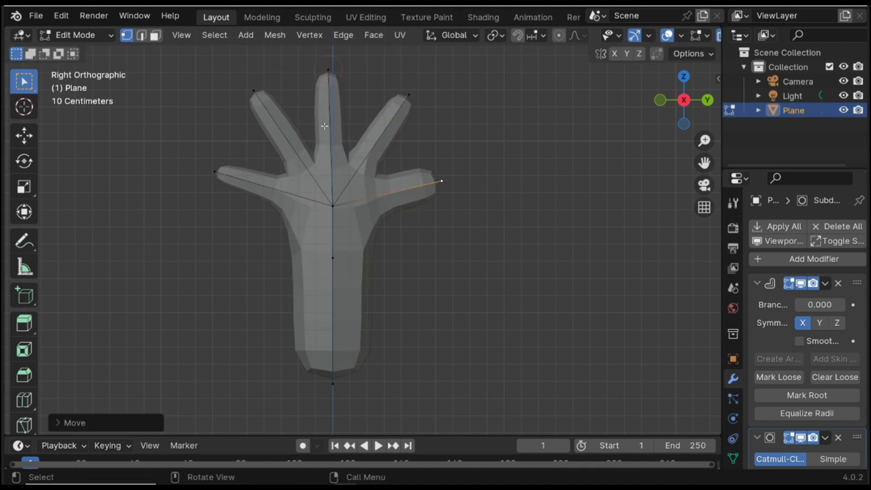
pyautogui.click(254, 90)
pyautogui.press('g')
pyautogui.click(395, 86)
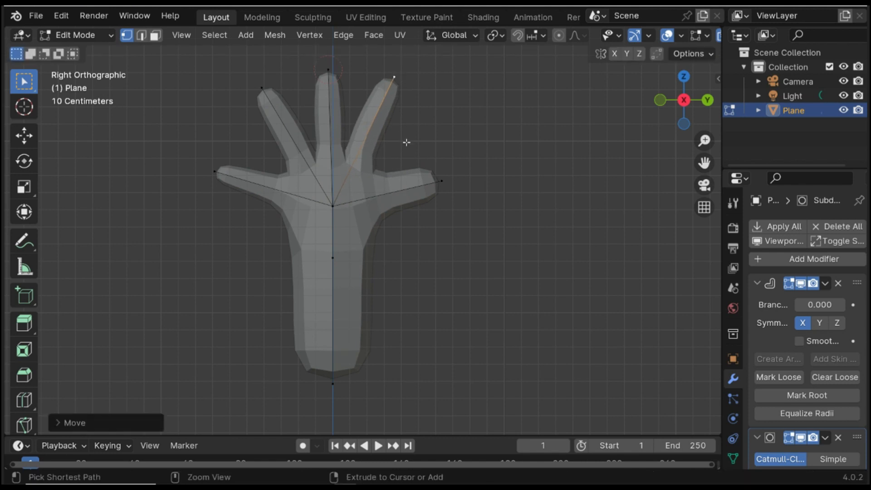
# - Save the file
pyautogui.hotkey('ctrl', 's')
pyautogui.moveTo(407, 142); pyautogui.dragTo(420, 254, button='middle')
pyautogui.hotkey('ctrl', 's')
pyautogui.click(426, 215)
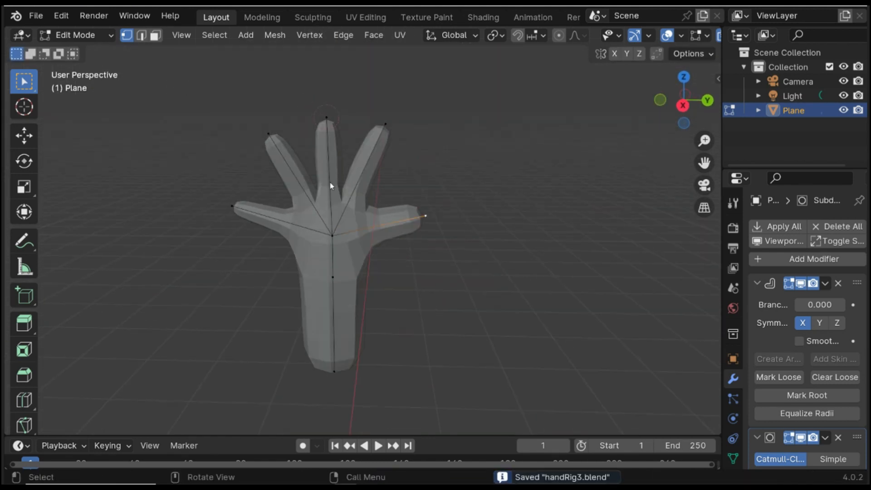
# - Return to Object Mode and apply the Skin and Subdivision Surface modifiers to the hand mesh
pyautogui.press('Tab')
pyautogui.click(461, 265)
pyautogui.scroll(-1, 389, 252)
pyautogui.moveTo(379, 279); pyautogui.dragTo(411, 265, button='middle')
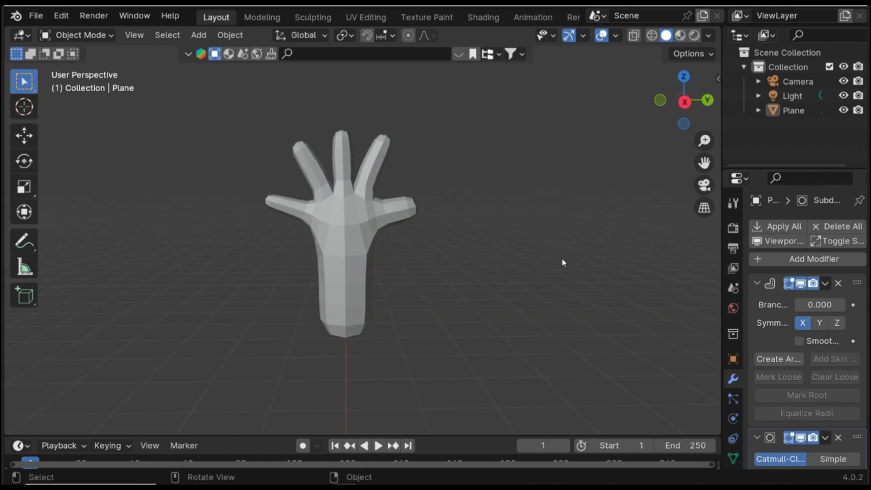
pyautogui.click(825, 283)
pyautogui.click(781, 294)
pyautogui.click(825, 284)
pyautogui.click(798, 294)
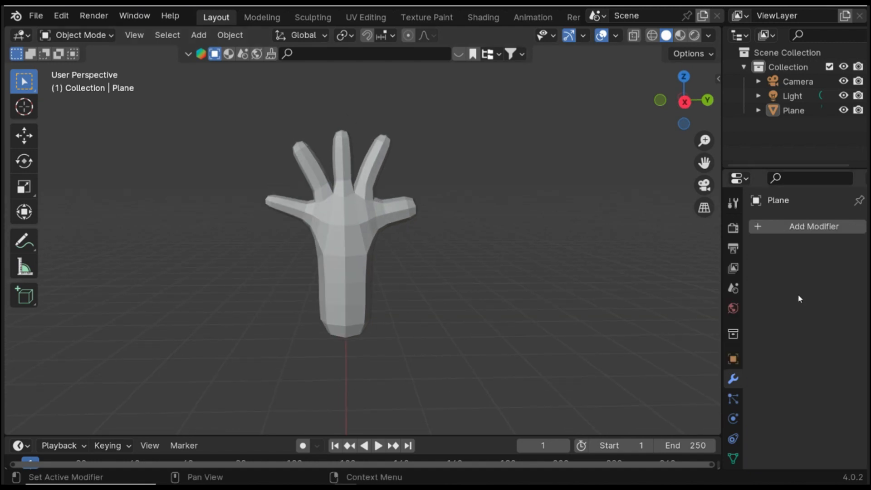
# - Add a new Subdivision Surface modifier to the hand and save the file
pyautogui.click(777, 229)
pyautogui.moveTo(777, 232)
pyautogui.click(641, 417)
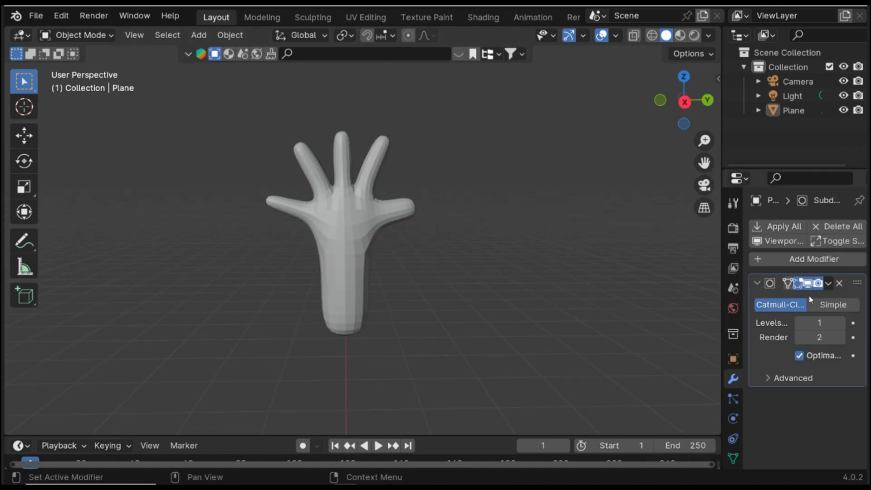
pyautogui.hotkey('ctrl', 's')
# - Add an armature object to the scene
pyautogui.moveTo(450, 319); pyautogui.dragTo(426, 218, button='middle')
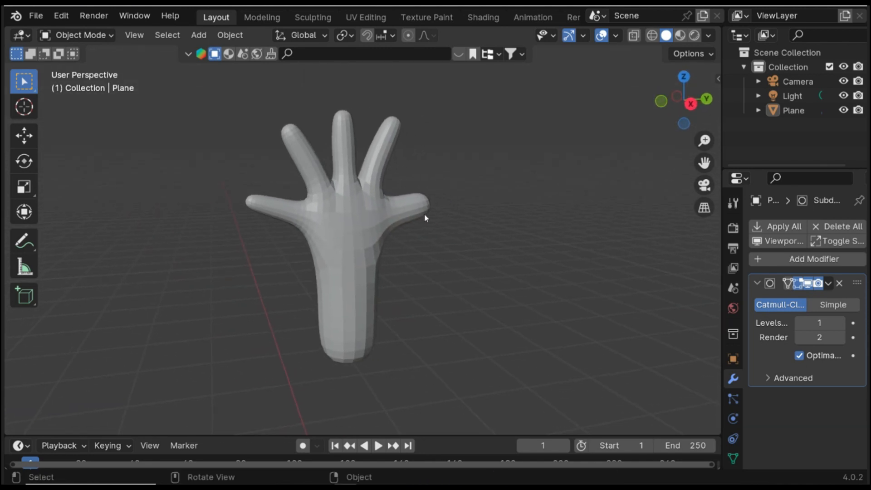
pyautogui.hotkey('shift', 'a')
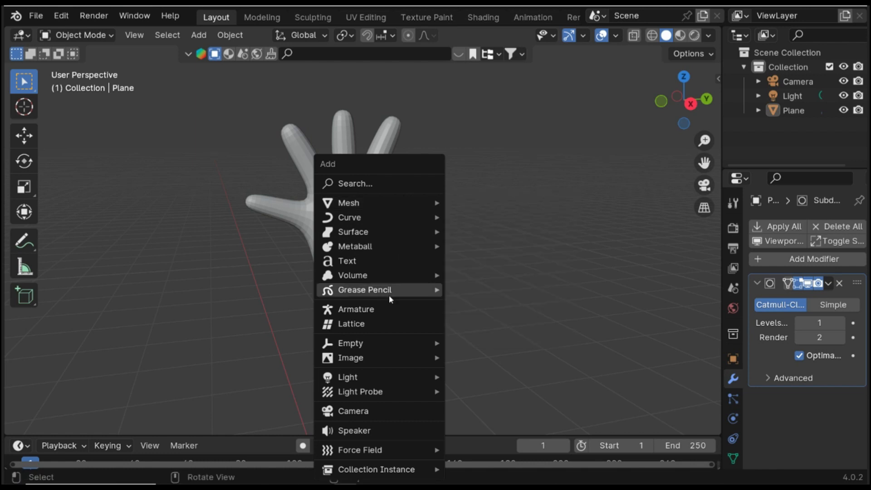
pyautogui.click(413, 310)
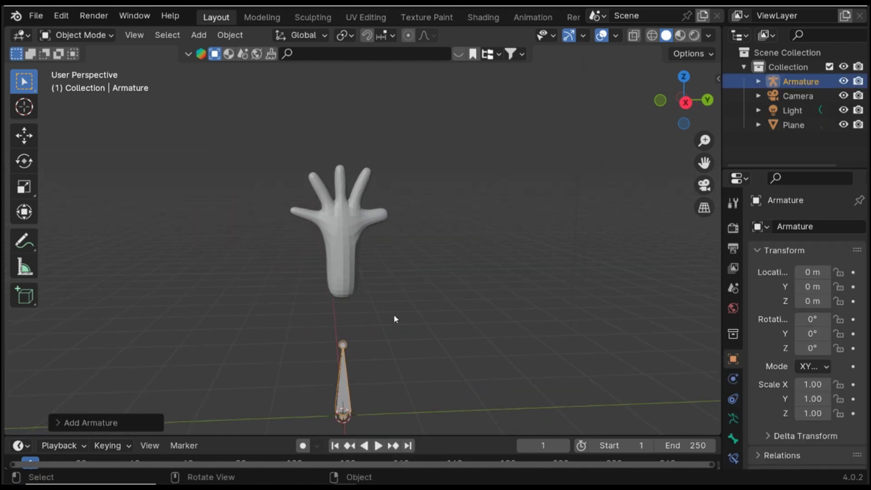
# - Switch to the right orthographic view and move the armature up along Z about 1.6 m to the base of the hand
pyautogui.click(685, 96)
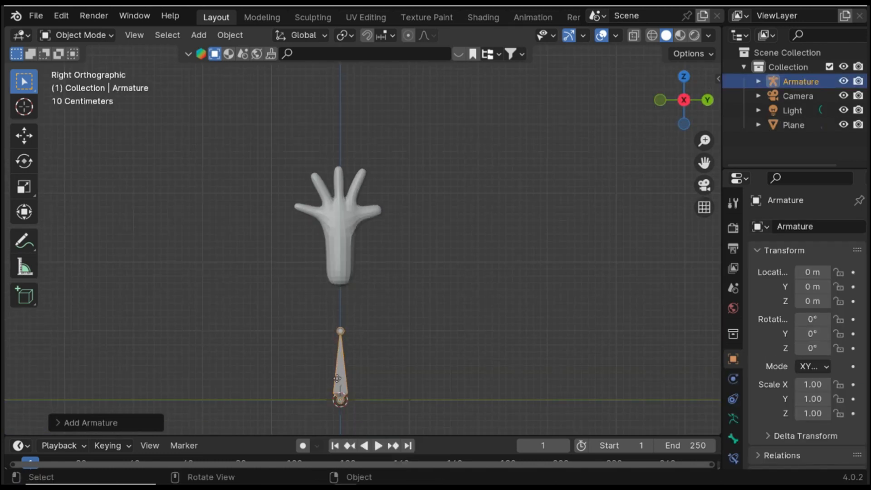
pyautogui.press('g')
pyautogui.press('z')
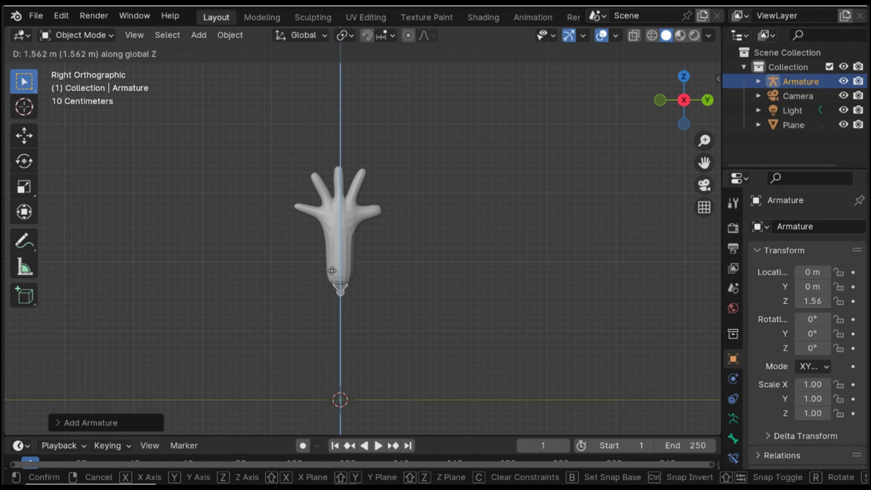
pyautogui.click(330, 268)
pyautogui.scroll(2, 338, 288)
pyautogui.keyDown('shift'); pyautogui.moveTo(355, 289); pyautogui.dragTo(387, 285, button='middle'); pyautogui.keyUp('shift')
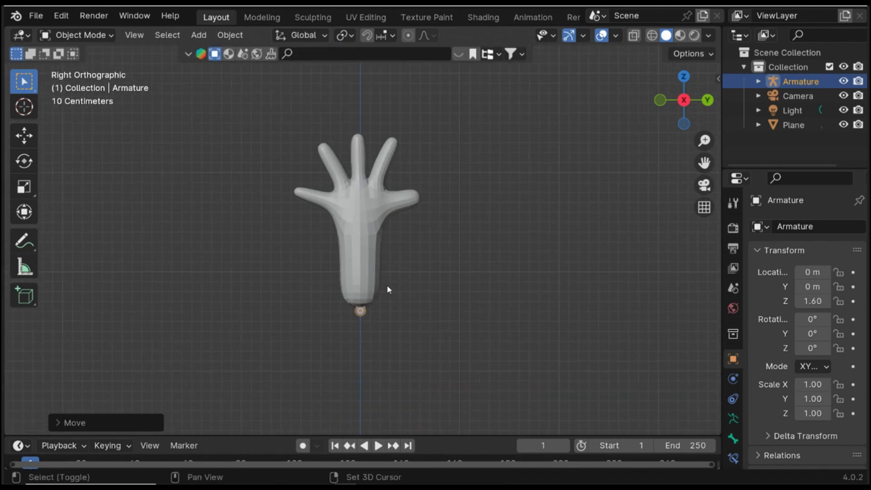
pyautogui.scroll(1, 376, 300)
# - Enable In Front display for the armature in its object data properties
pyautogui.click(735, 418)
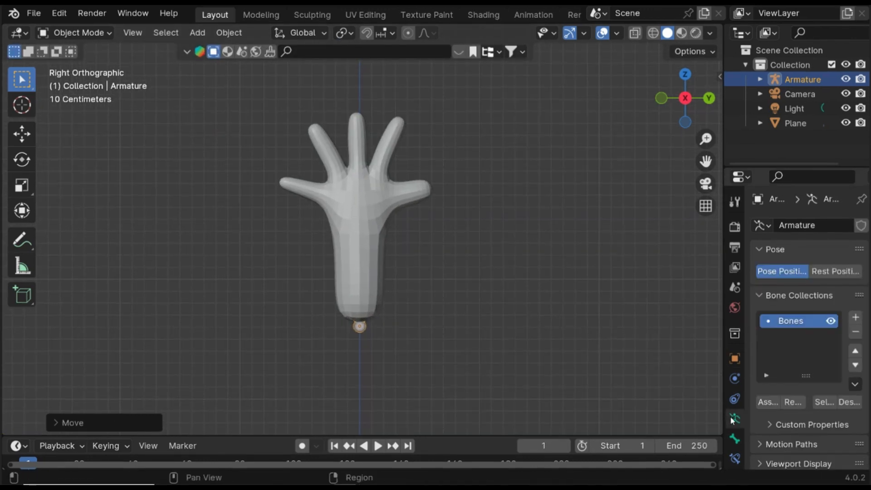
pyautogui.scroll(-3, 777, 410)
pyautogui.scroll(-2, 780, 402)
pyautogui.scroll(-2, 780, 403)
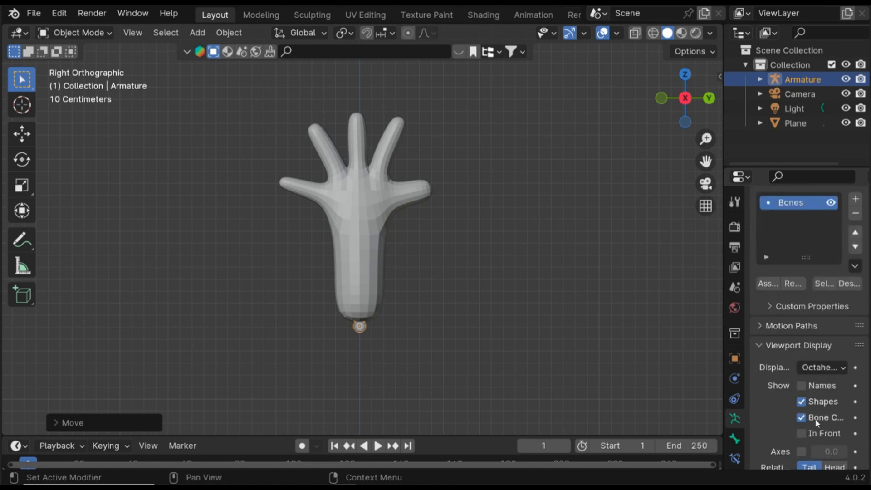
pyautogui.click(801, 433)
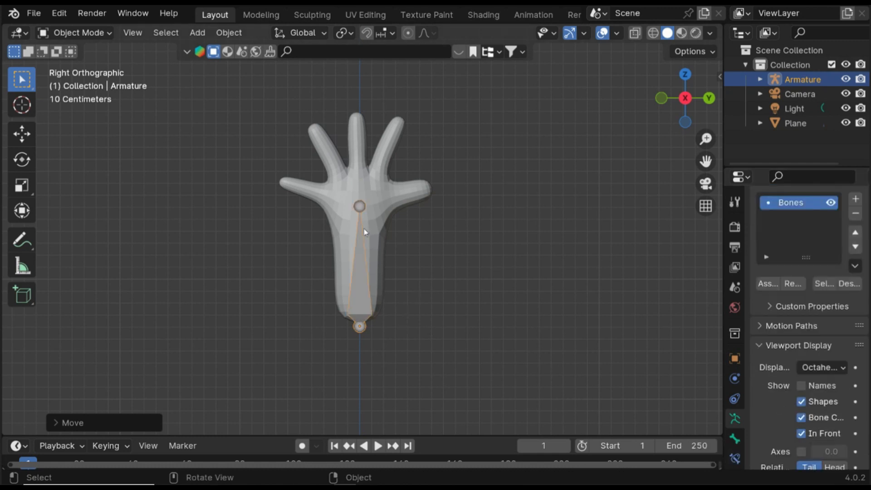
# - Enter Edit Mode and move the bone's tip down to the middle of the palm
pyautogui.scroll(2, 394, 244)
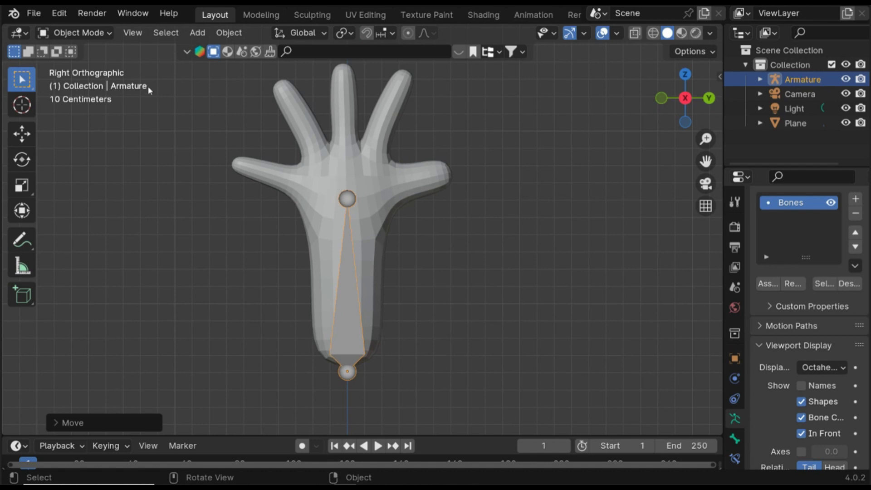
pyautogui.press('Tab')
pyautogui.press('g')
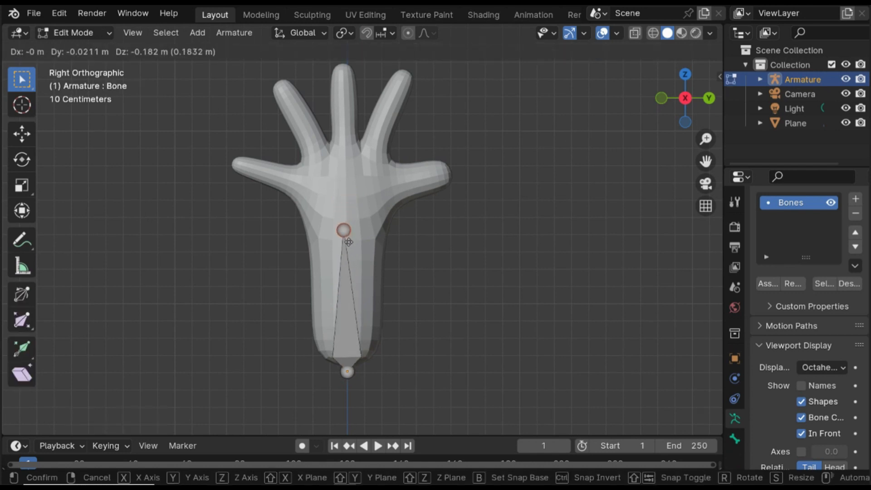
pyautogui.click(352, 249)
# - Extrude a second bone straight up along Z to the base of the fingers
pyautogui.press('e')
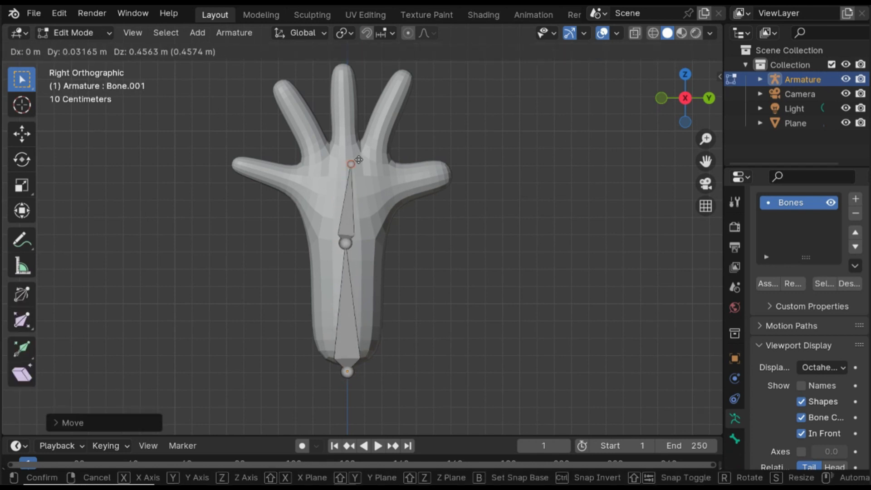
pyautogui.press('z')
pyautogui.click(356, 183)
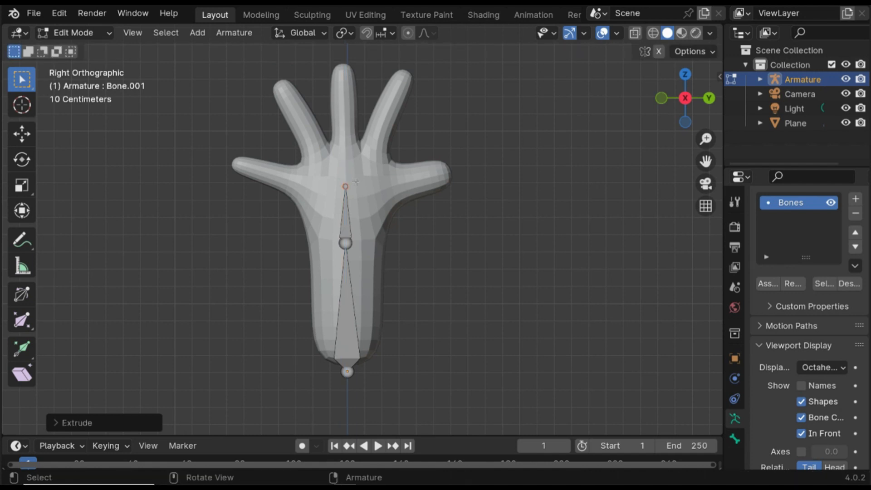
# - Switch to Pose Mode to test rotating the bones, then return to Edit Mode
pyautogui.click(99, 33)
pyautogui.click(76, 81)
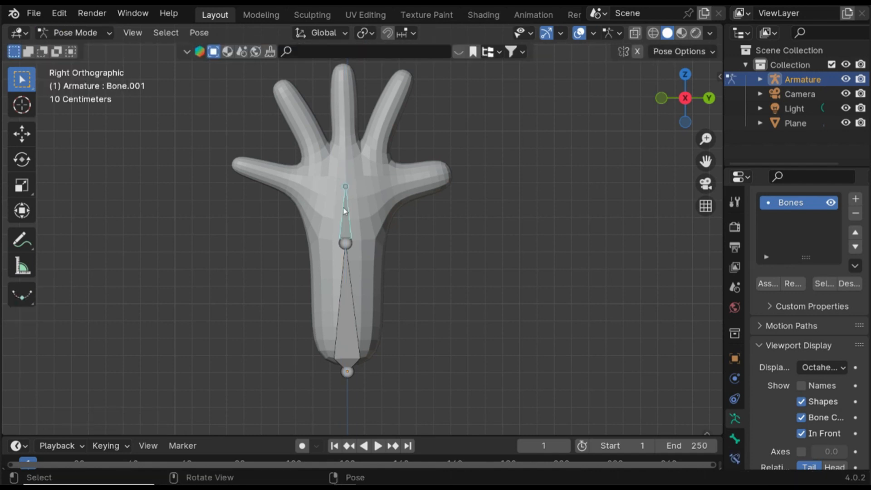
pyautogui.press('r')
pyautogui.press('Escape')
pyautogui.click(349, 303)
pyautogui.press('r')
pyautogui.press('Escape')
pyautogui.moveTo(348, 295); pyautogui.dragTo(350, 247, button='middle')
pyautogui.moveTo(308, 199); pyautogui.dragTo(424, 185, button='middle')
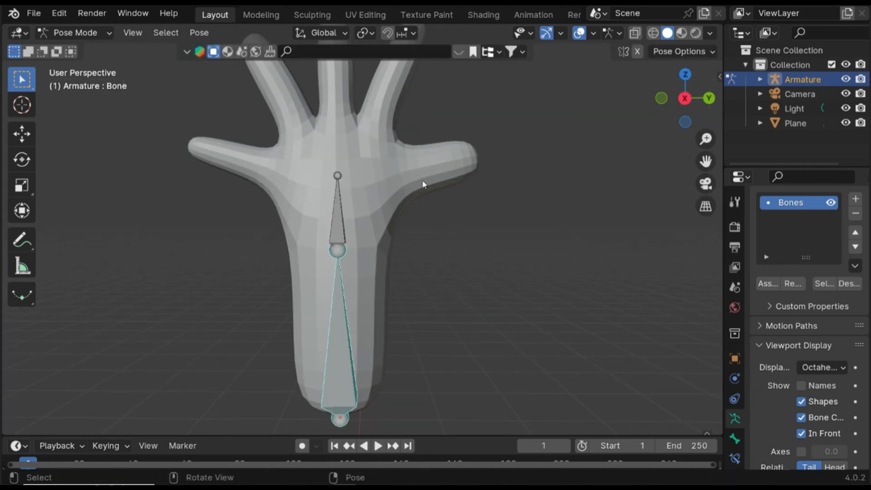
pyautogui.click(685, 99)
pyautogui.click(345, 222)
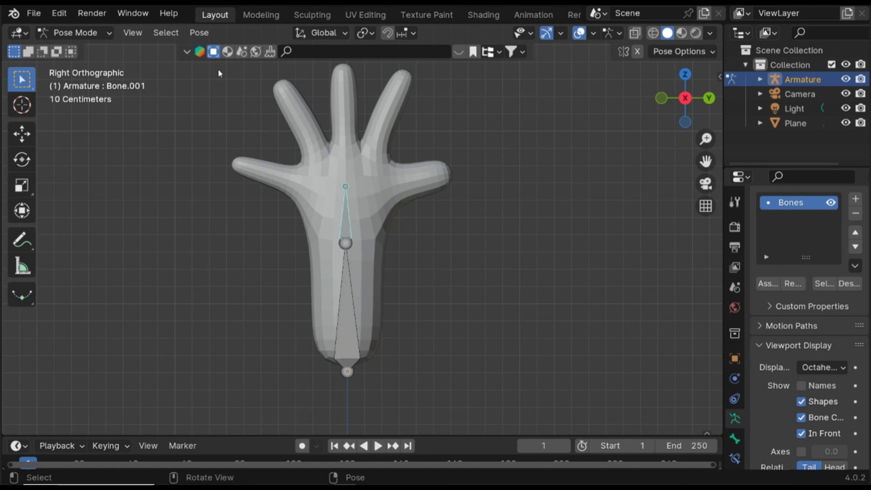
pyautogui.click(74, 33)
pyautogui.click(72, 64)
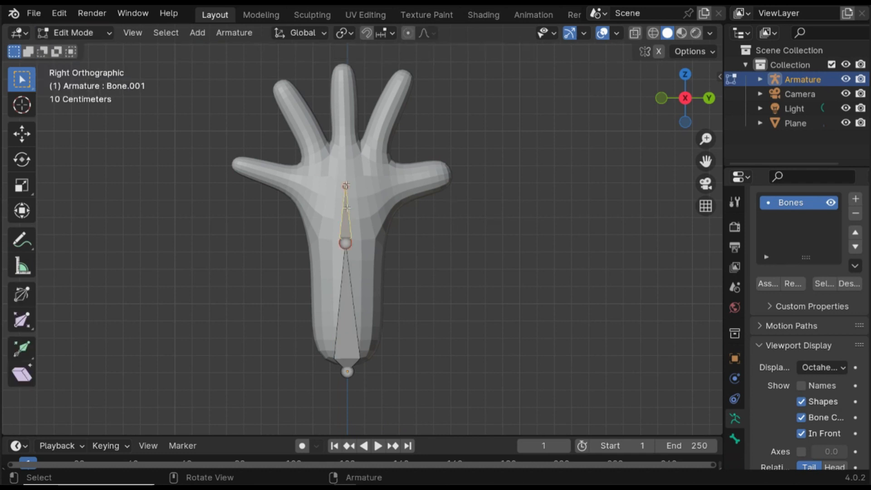
# - Extrude a third bone into the middle finger and disconnect it from its parent bone
pyautogui.press('e')
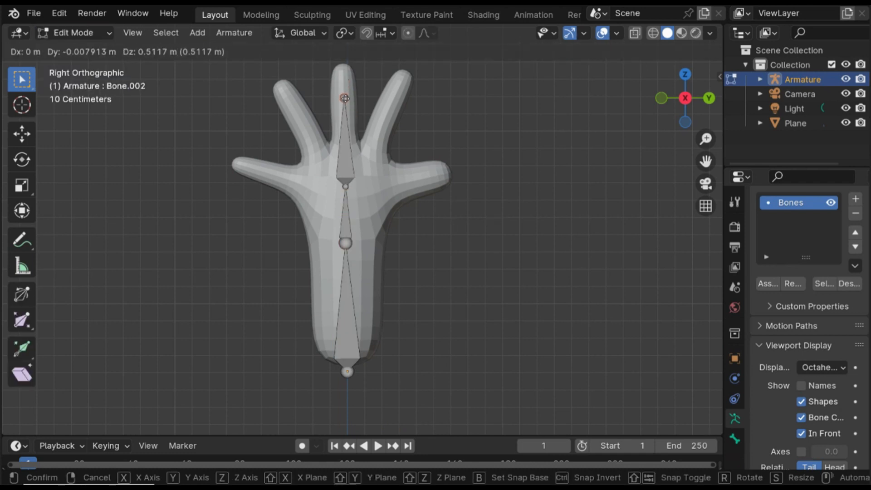
pyautogui.click(345, 119)
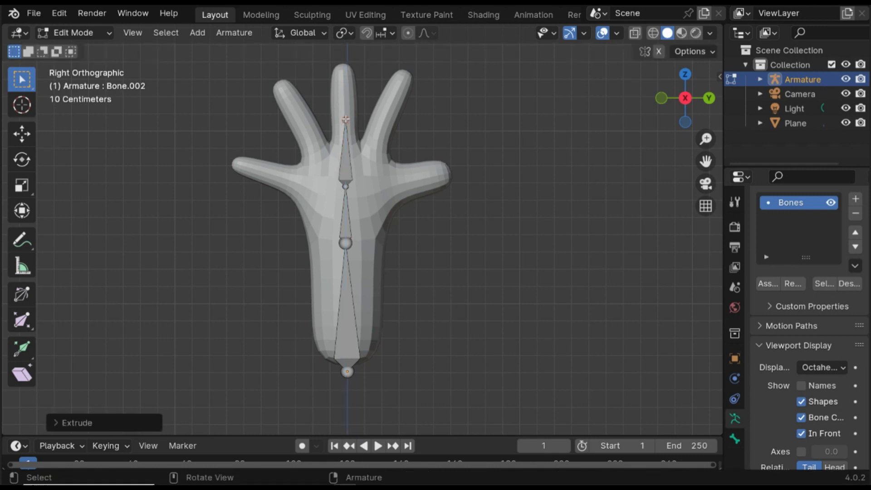
pyautogui.click(344, 154)
pyautogui.hotkey('alt', 'p')
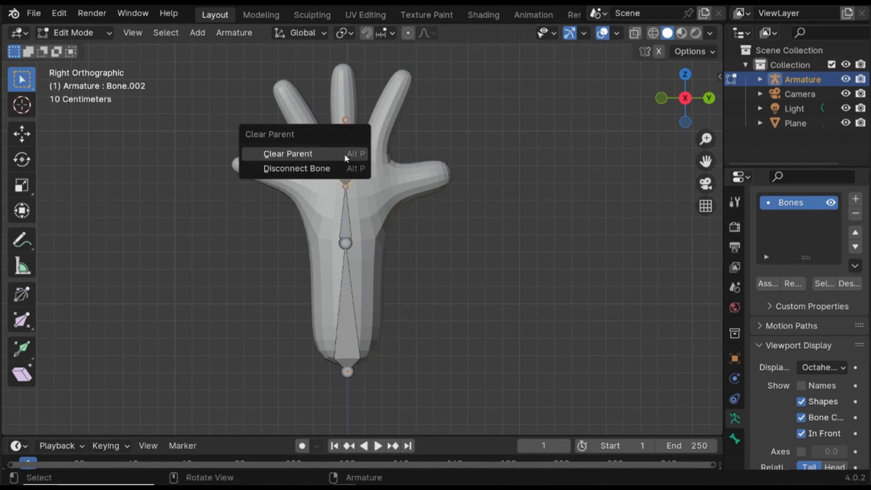
pyautogui.click(338, 164)
# - Move the disconnected bone up into the middle finger and extend its tip to the fingertip
pyautogui.click(345, 160)
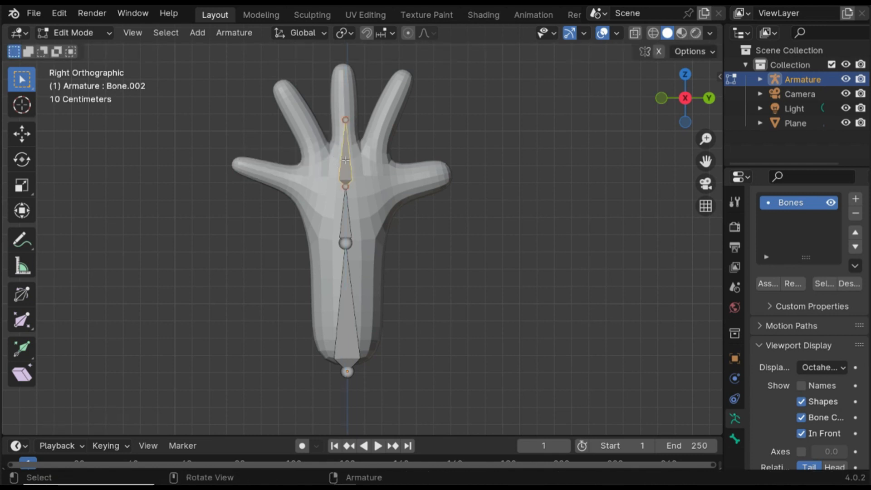
pyautogui.press('g')
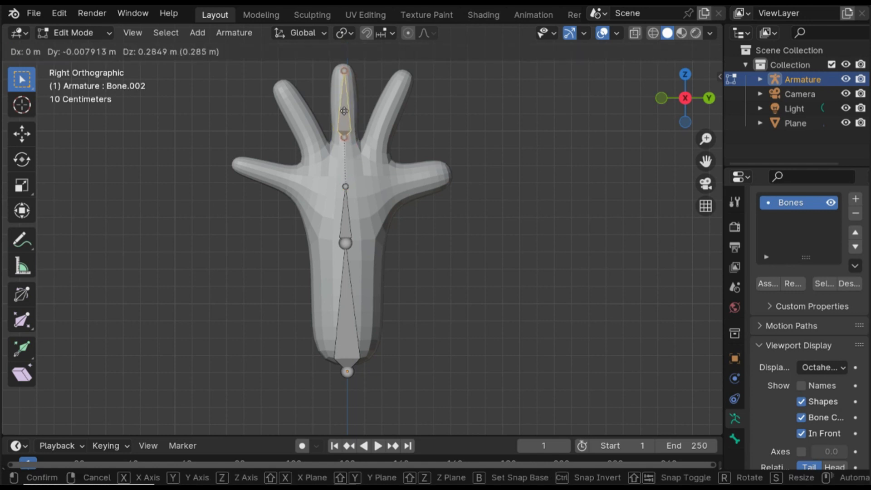
pyautogui.click(343, 112)
pyautogui.scroll(3, 388, 196)
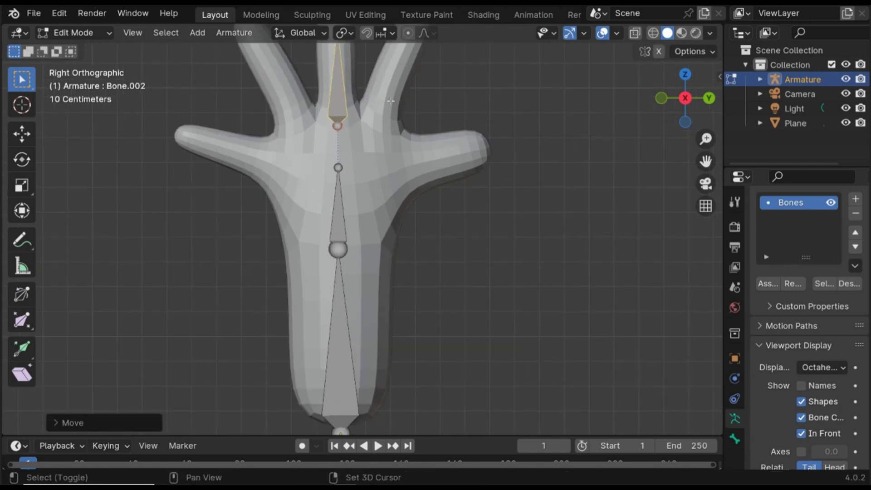
pyautogui.scroll(-1, 387, 196)
pyautogui.click(337, 139)
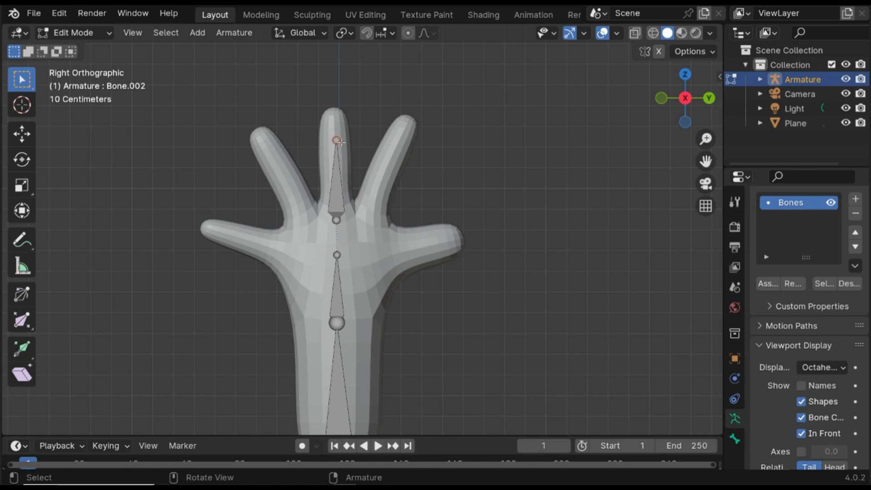
pyautogui.press('g')
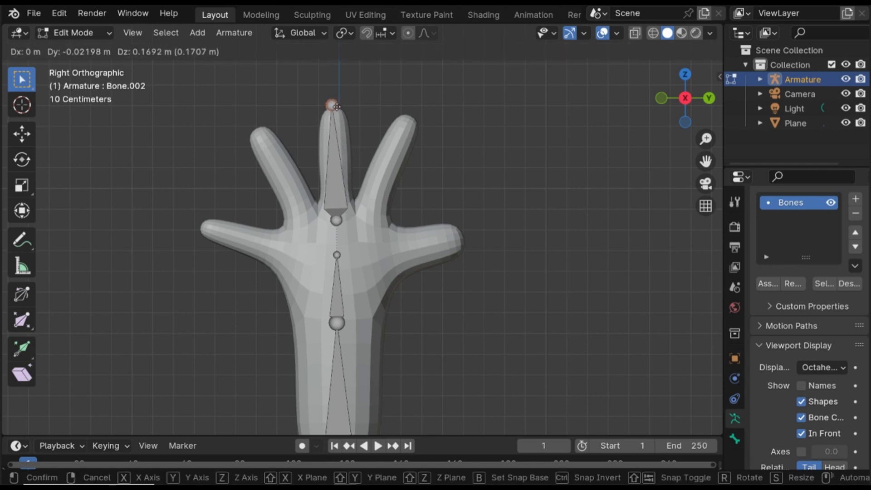
pyautogui.click(337, 105)
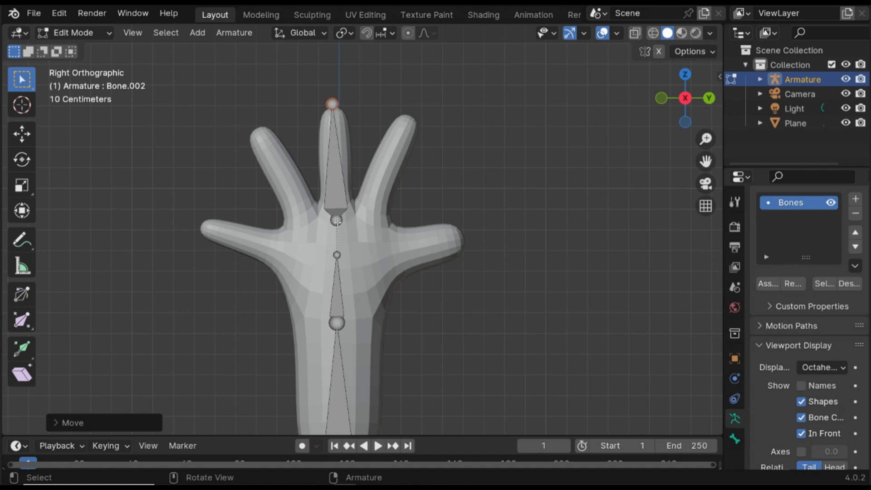
# - Duplicate the middle finger bone and fit its head and tip into the finger to its right
pyautogui.click(334, 184)
pyautogui.hotkey('shift', 'd')
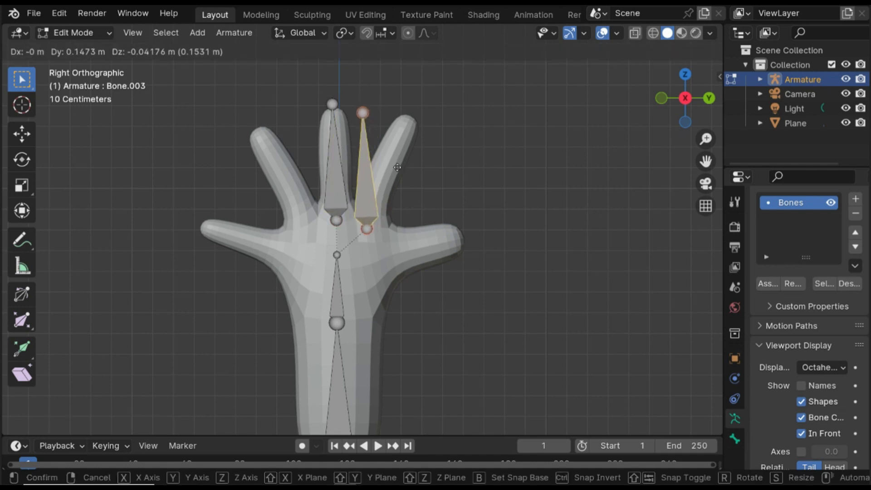
pyautogui.click(368, 188)
pyautogui.click(366, 107)
pyautogui.press('g')
pyautogui.click(411, 110)
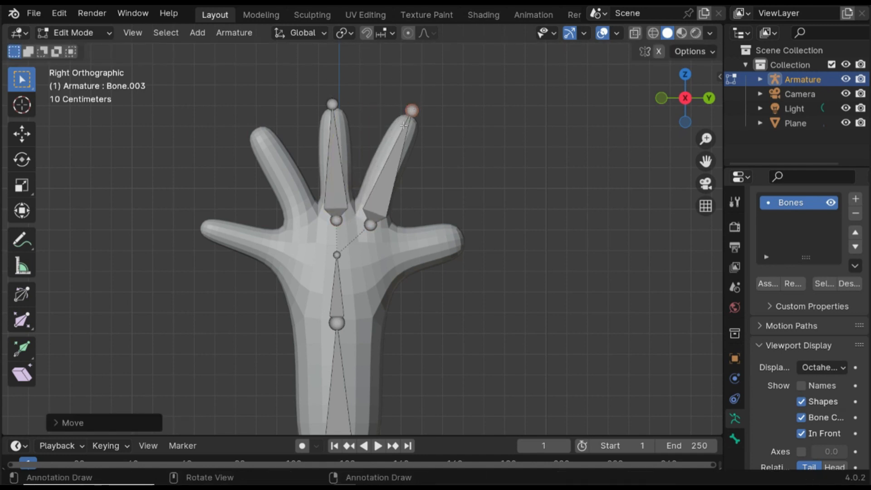
pyautogui.click(370, 224)
pyautogui.press('g')
pyautogui.click(367, 217)
# - Duplicate that finger bone and fit its head and tip into the outstretched finger on the right
pyautogui.click(402, 134)
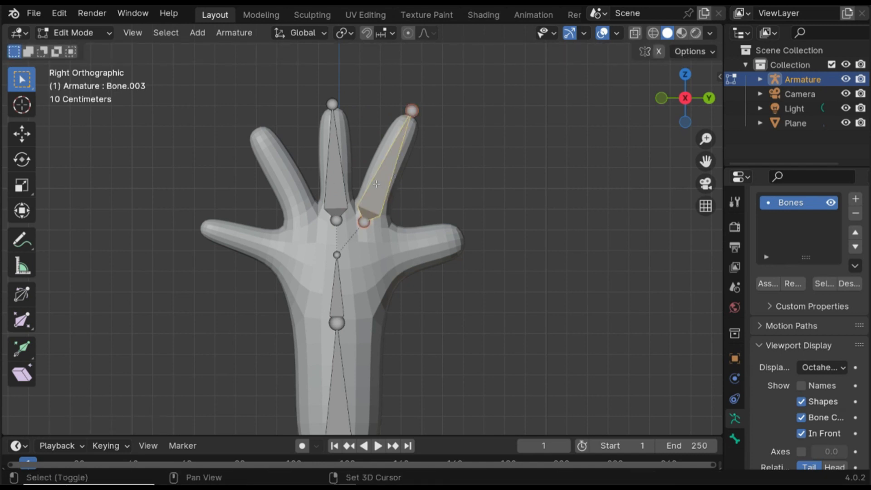
pyautogui.hotkey('shift', 'd')
pyautogui.click(428, 175)
pyautogui.click(436, 153)
pyautogui.press('g')
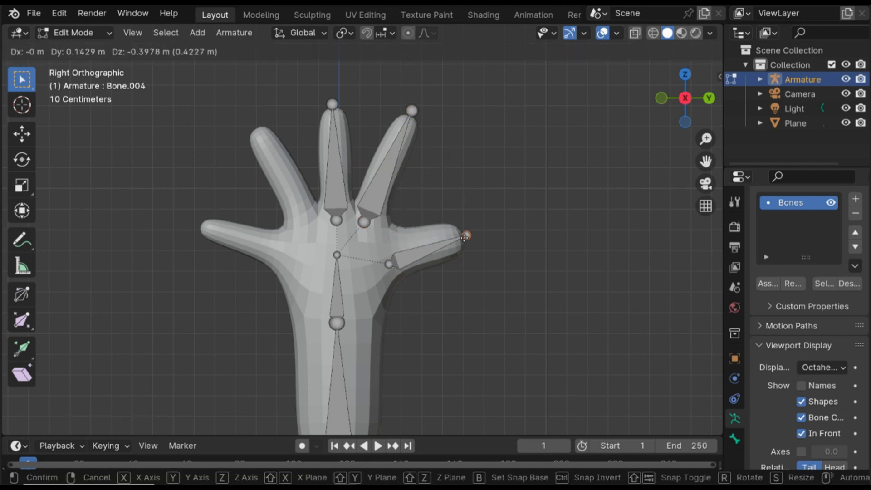
pyautogui.click(467, 235)
pyautogui.click(389, 263)
pyautogui.press('g')
pyautogui.click(384, 256)
# - Duplicate the middle finger bone and fit its head and tip into the finger to its left
pyautogui.click(335, 163)
pyautogui.hotkey('shift', 'd')
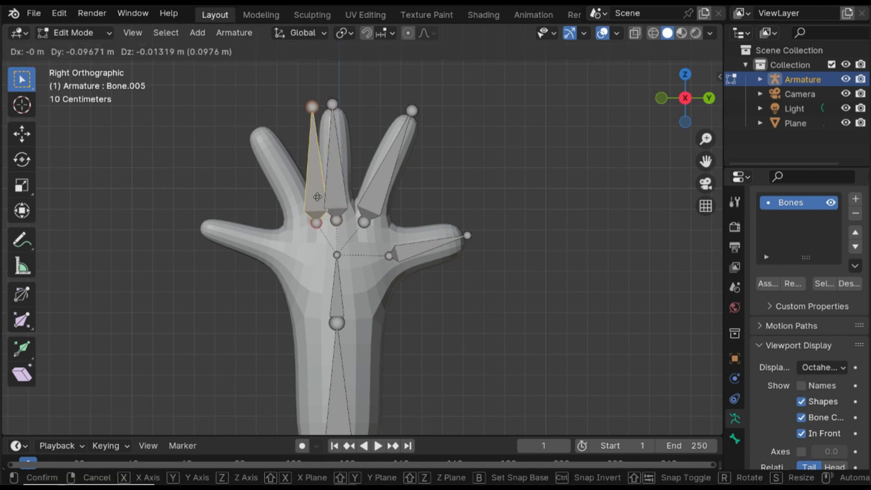
pyautogui.click(307, 108)
pyautogui.click(298, 110)
pyautogui.press('g')
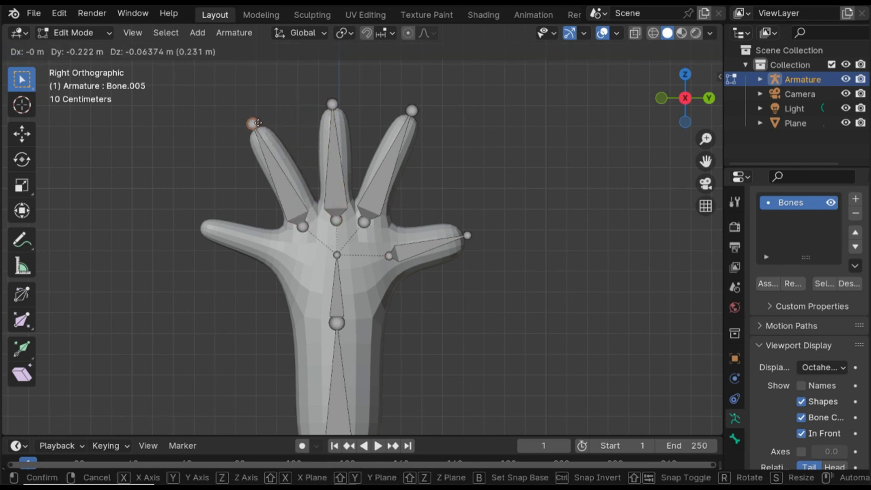
pyautogui.click(252, 123)
pyautogui.click(303, 227)
pyautogui.press('g')
pyautogui.click(311, 221)
# - Duplicate that bone, fit it into the outstretched finger on the left, and save the file
pyautogui.click(297, 189)
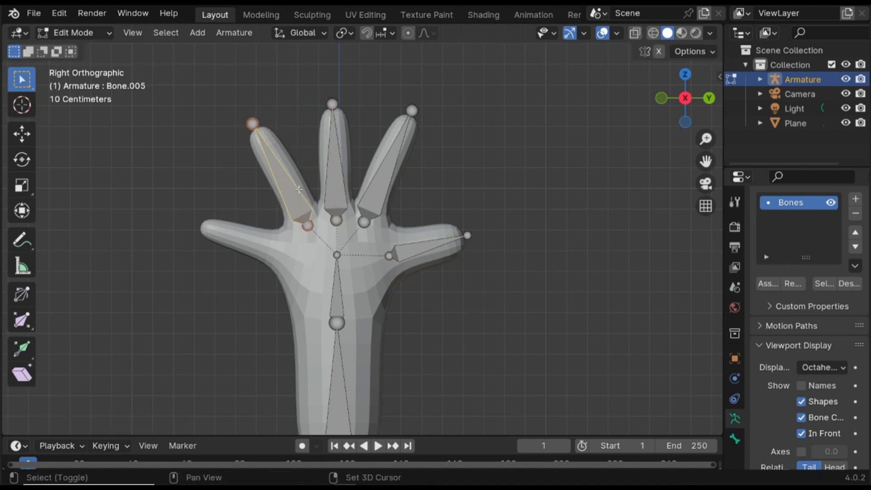
pyautogui.hotkey('shift', 'd')
pyautogui.click(234, 151)
pyautogui.click(233, 159)
pyautogui.press('g')
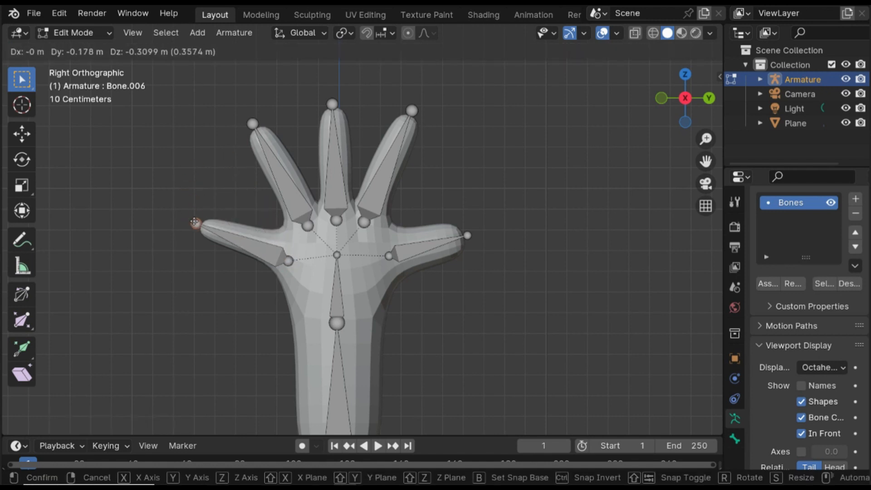
pyautogui.click(196, 224)
pyautogui.click(288, 261)
pyautogui.press('g')
pyautogui.click(290, 250)
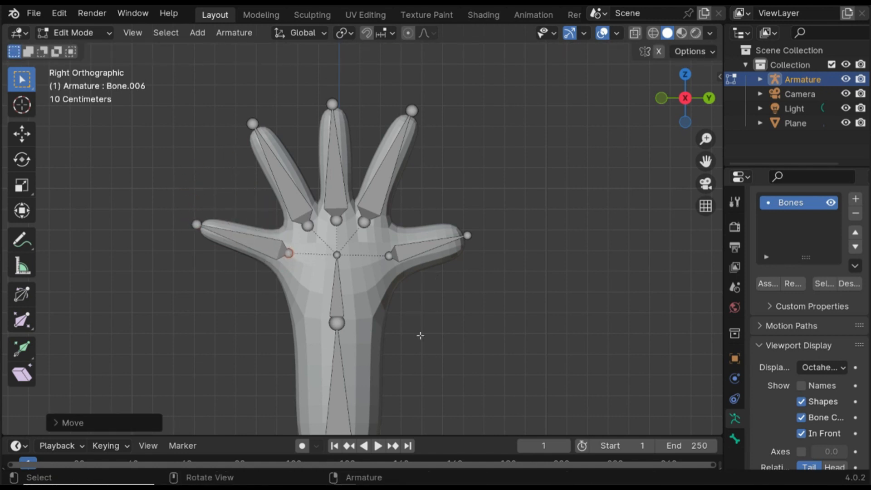
pyautogui.hotkey('ctrl', 's')
# - Subdivide the bone in the right outstretched finger into two segments
pyautogui.click(389, 174)
pyautogui.click(424, 250)
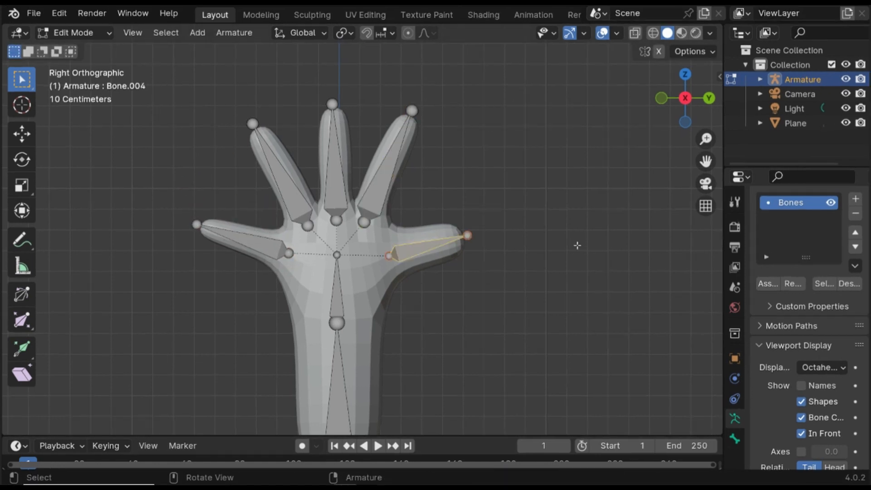
pyautogui.rightClick(450, 239)
pyautogui.click(452, 241)
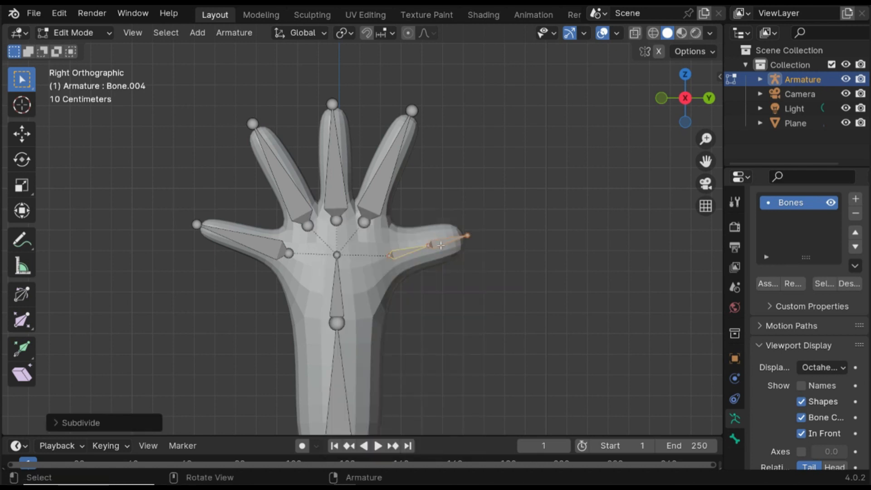
# - Subdivide the bones of the four remaining fingers with 2 cuts each
pyautogui.click(385, 196)
pyautogui.keyDown('shift'); pyautogui.click(335, 159); pyautogui.keyUp('shift')
pyautogui.keyDown('shift'); pyautogui.click(281, 172); pyautogui.keyUp('shift')
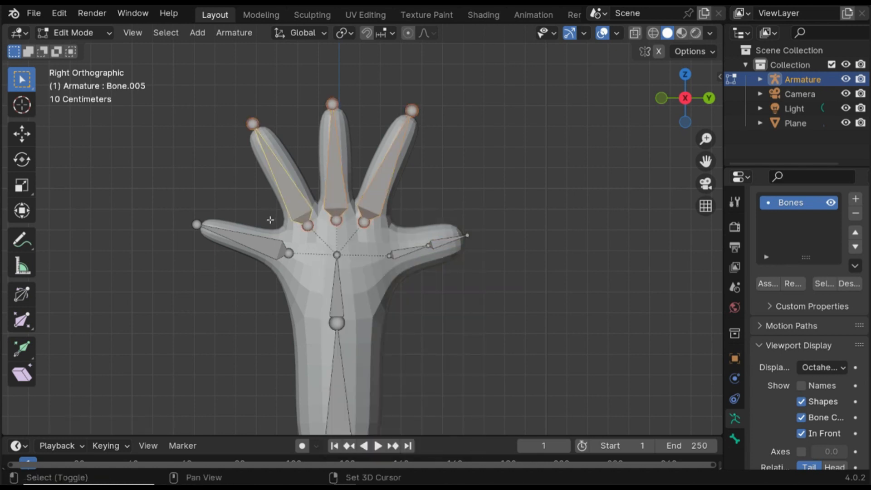
pyautogui.keyDown('shift'); pyautogui.click(269, 229); pyautogui.keyUp('shift')
pyautogui.rightClick(286, 201)
pyautogui.click(276, 199)
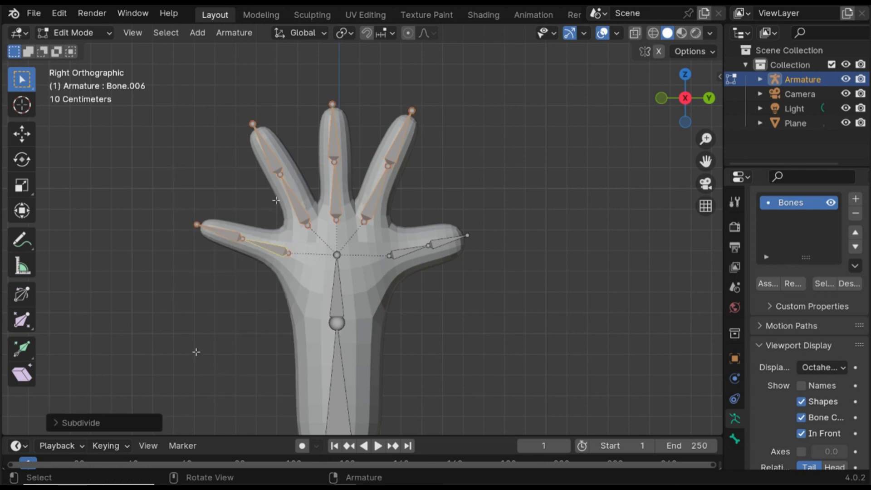
pyautogui.click(105, 423)
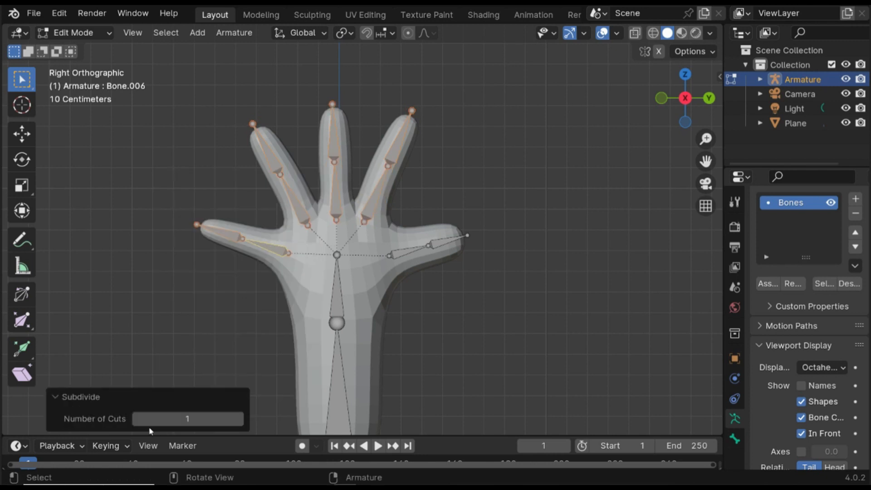
pyautogui.click(241, 418)
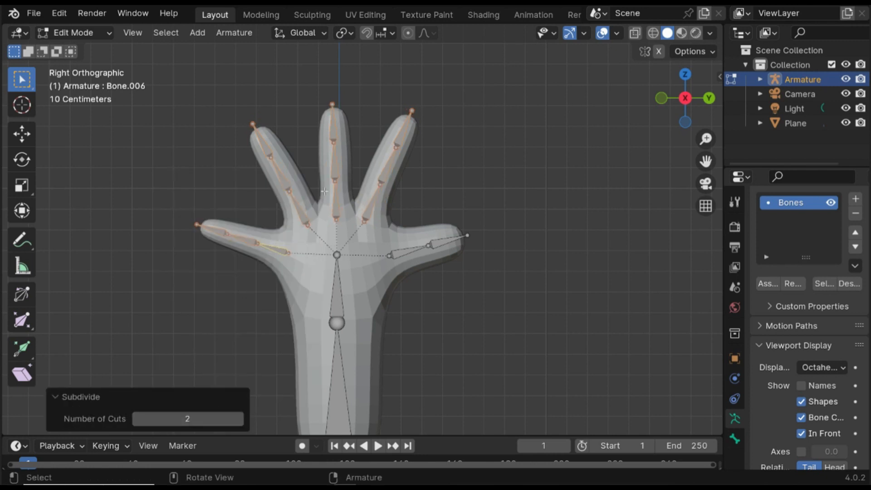
# - Save the file, leave Edit Mode and rename the armature object HandRig
pyautogui.hotkey('ctrl', 's')
pyautogui.click(485, 182)
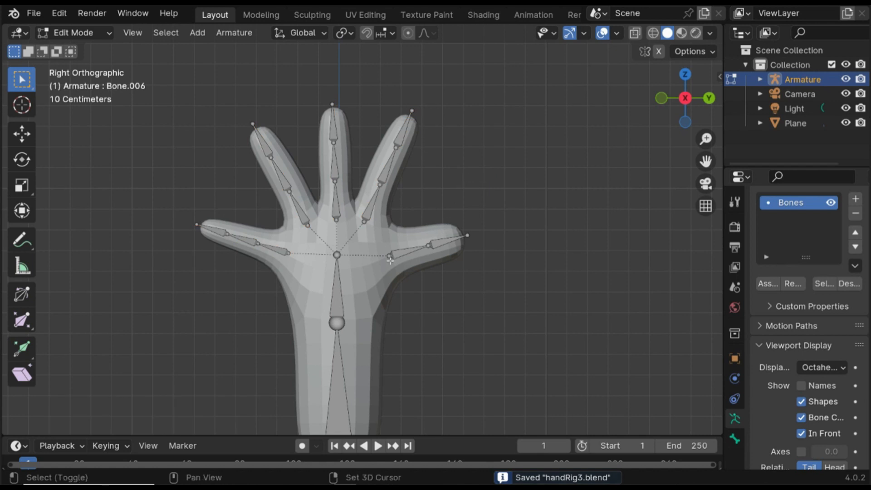
pyautogui.keyDown('shift'); pyautogui.moveTo(390, 260); pyautogui.dragTo(417, 243, button='middle'); pyautogui.keyUp('shift')
pyautogui.press('Tab')
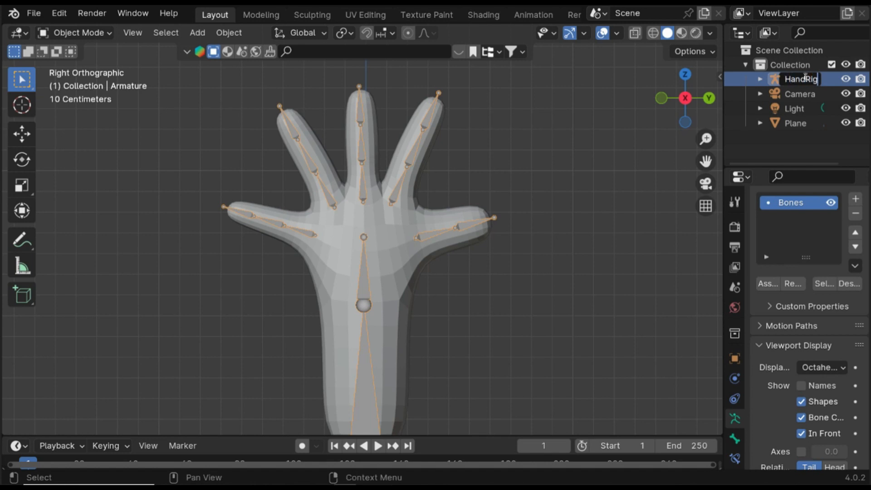
pyautogui.click(805, 78)
pyautogui.write('HandRig')
pyautogui.press('Return')
# - Rename the Plane mesh object Hand
pyautogui.doubleClick(794, 122)
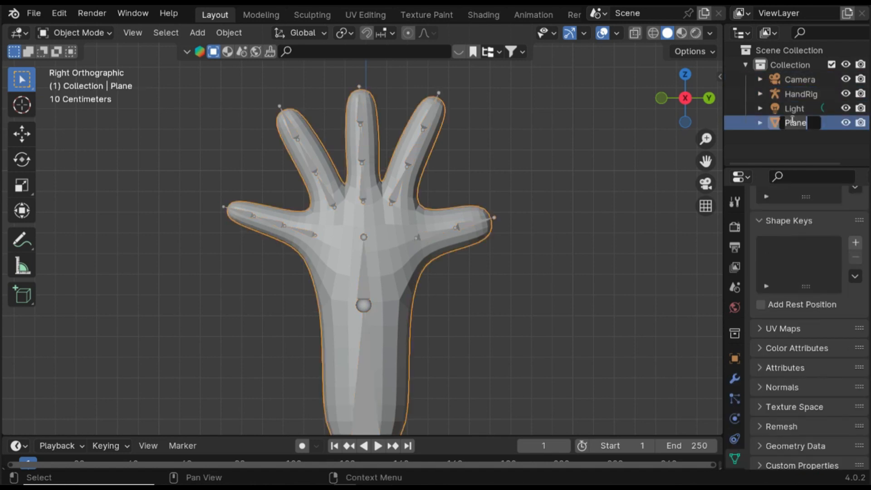
pyautogui.write('Han')
pyautogui.write('d')
pyautogui.press('Return')
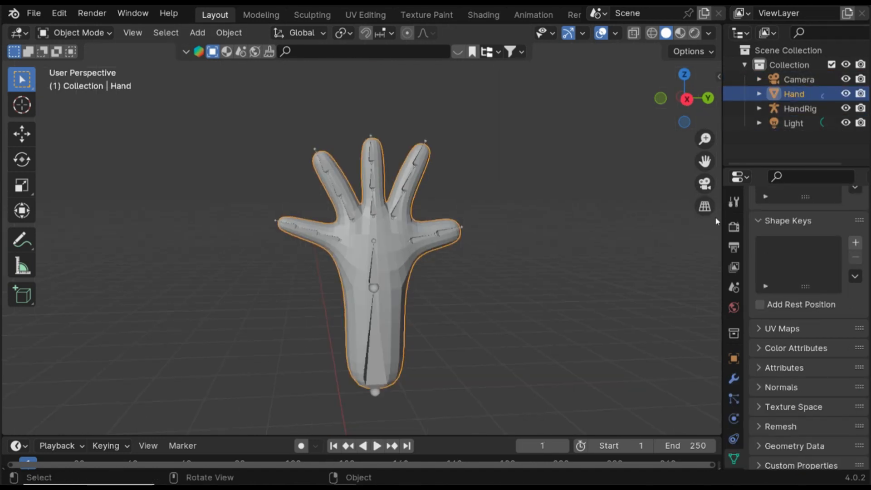
# - Parent the Hand mesh to the HandRig armature with Automatic Weights
pyautogui.click(502, 228)
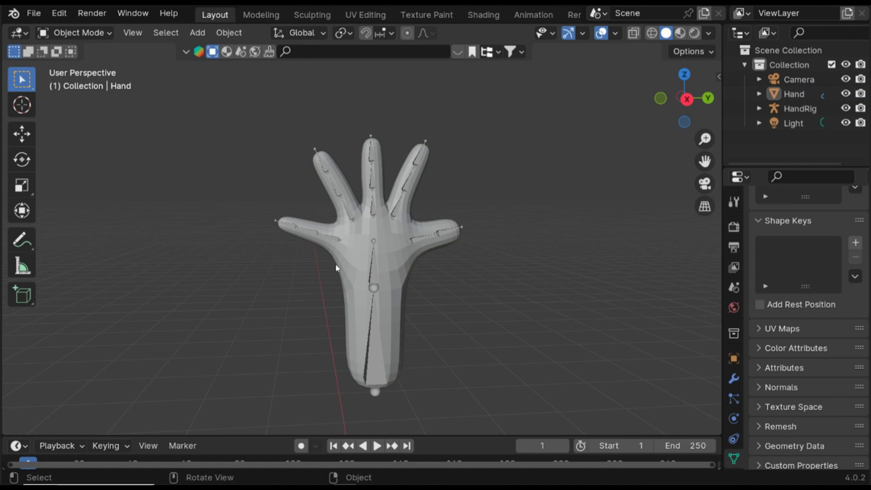
pyautogui.click(370, 266)
pyautogui.keyDown('shift'); pyautogui.click(373, 265); pyautogui.keyUp('shift')
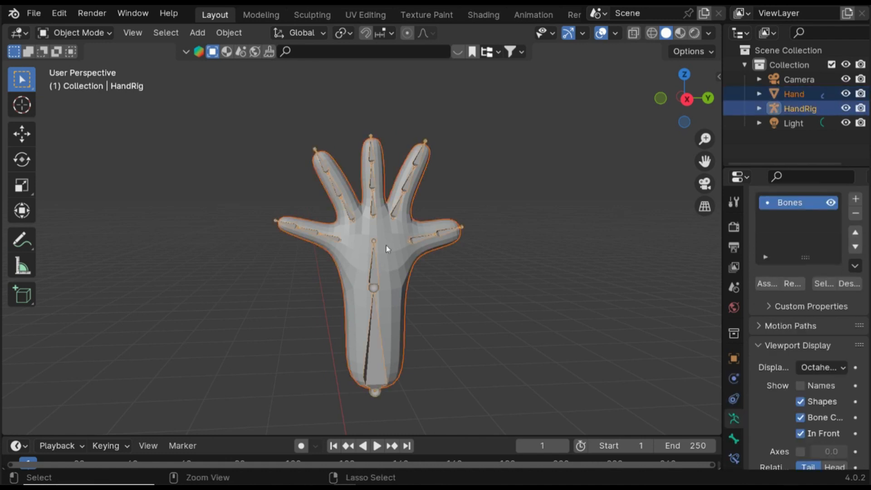
pyautogui.hotkey('ctrl', 'p')
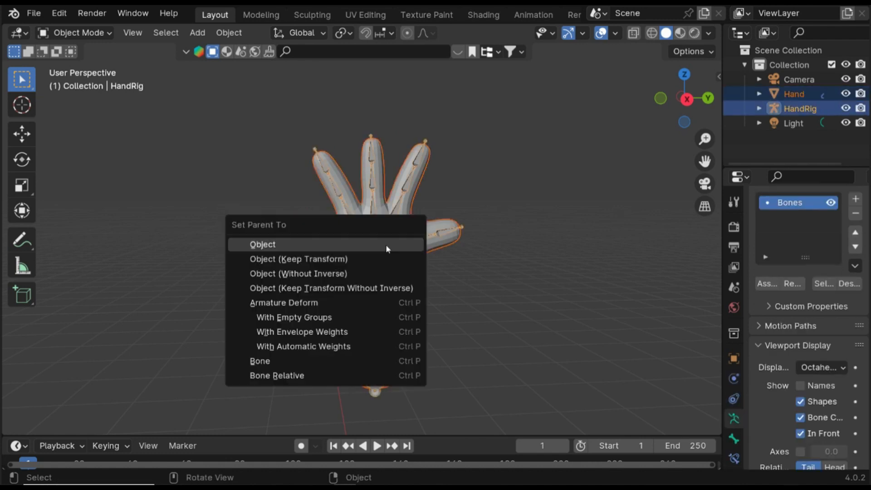
pyautogui.click(333, 350)
# - Switch the HandRig armature into Pose Mode
pyautogui.scroll(4, 423, 199)
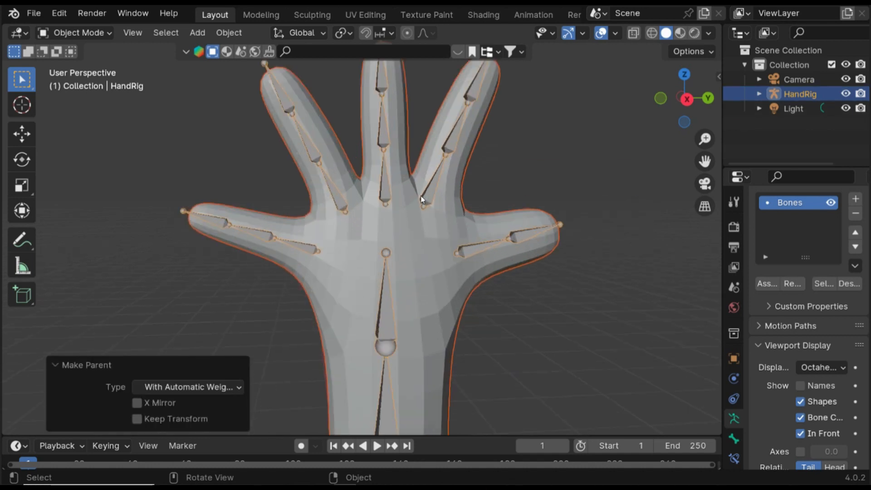
pyautogui.scroll(-3, 425, 209)
pyautogui.moveTo(425, 214); pyautogui.dragTo(418, 218, button='middle')
pyautogui.press('Tab')
pyautogui.press('Tab')
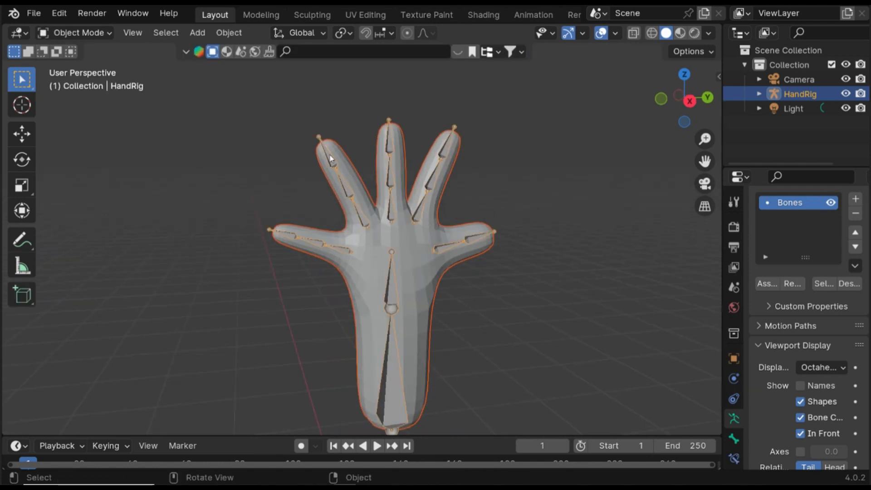
pyautogui.click(101, 37)
pyautogui.click(81, 82)
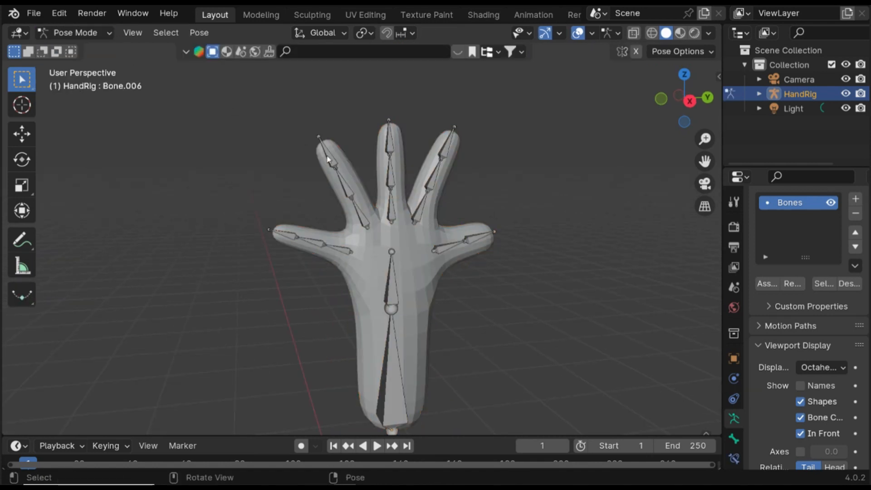
# - Try rotating a finger bone and the palm bone in Pose Mode
pyautogui.press('r')
pyautogui.press('Escape')
pyautogui.moveTo(374, 216); pyautogui.dragTo(358, 245, button='middle')
pyautogui.press('r')
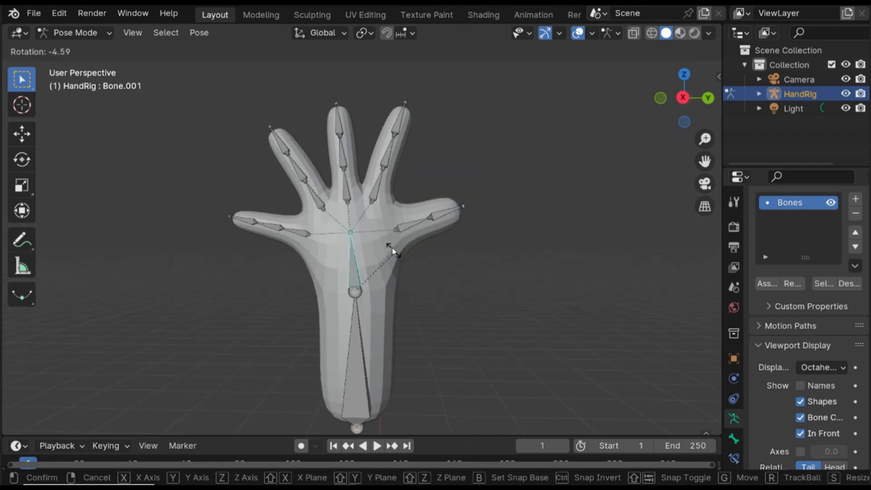
pyautogui.press('Escape')
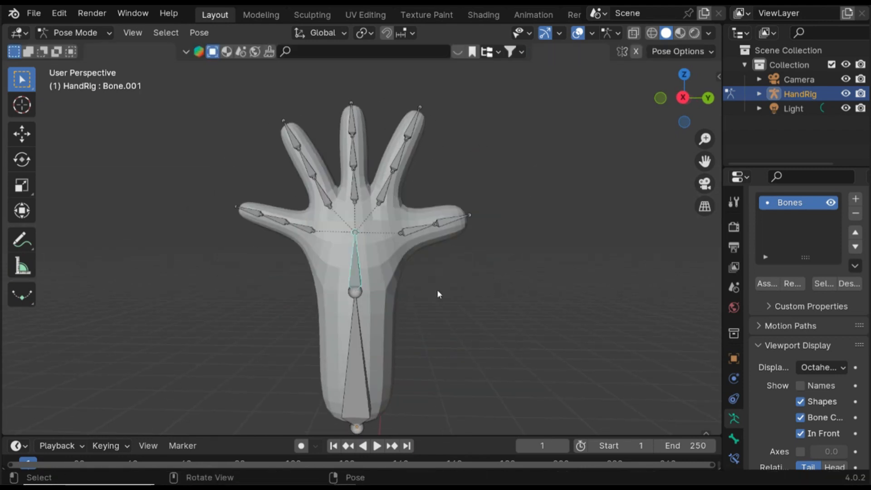
# - Return to Object Mode and save the file
pyautogui.click(61, 34)
pyautogui.click(68, 49)
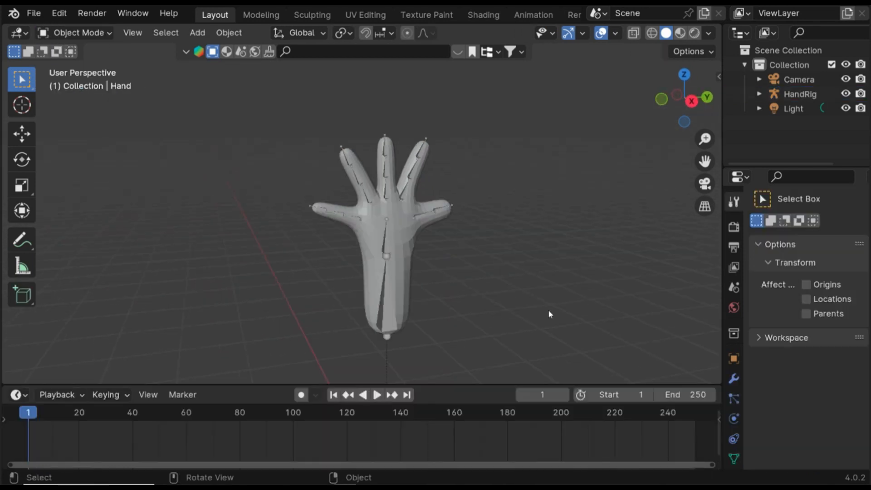
pyautogui.moveTo(548, 311); pyautogui.dragTo(408, 311, button='middle')
pyautogui.hotkey('ctrl', 's')
# - Select the HandRig armature and switch the timeline area to the Dope Sheet's Action Editor
pyautogui.moveTo(337, 196); pyautogui.dragTo(691, 355, button='middle')
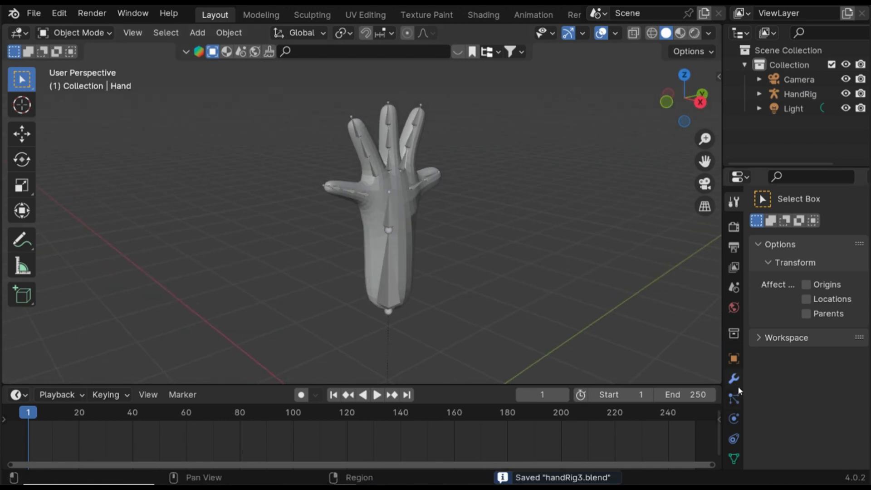
pyautogui.scroll(-3, 733, 385)
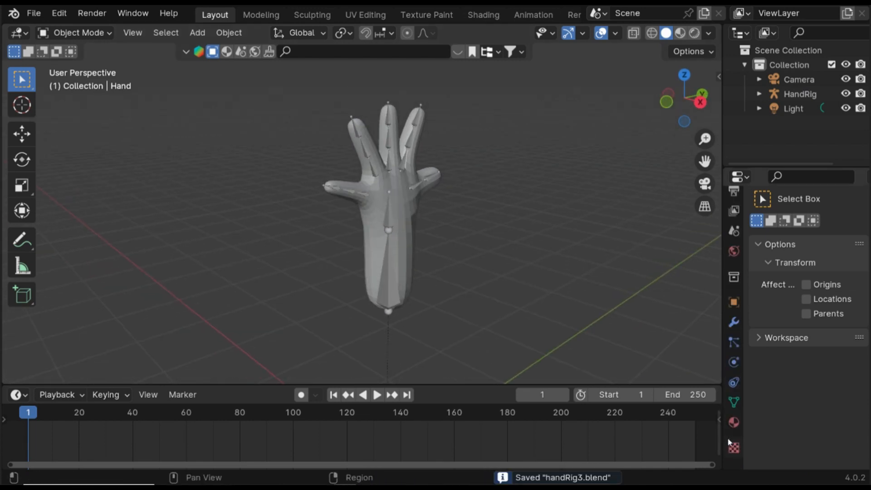
pyautogui.click(390, 207)
pyautogui.moveTo(505, 211); pyautogui.dragTo(464, 210, button='middle')
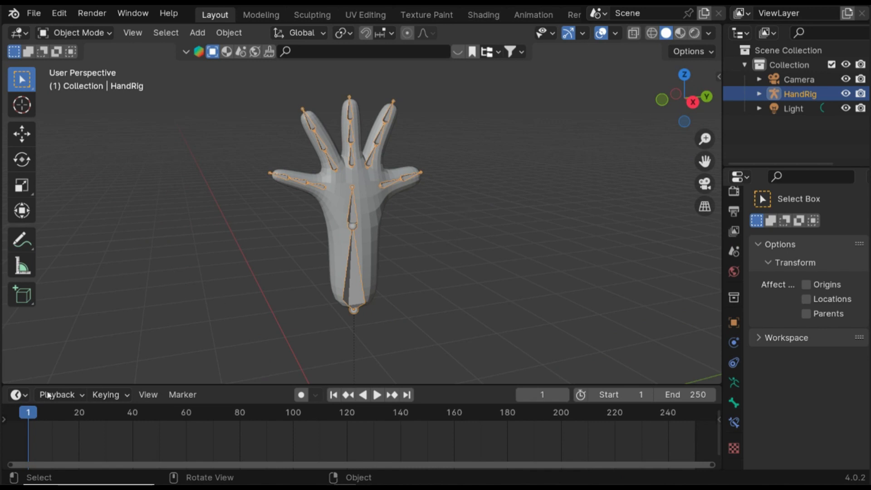
pyautogui.click(18, 394)
pyautogui.click(205, 251)
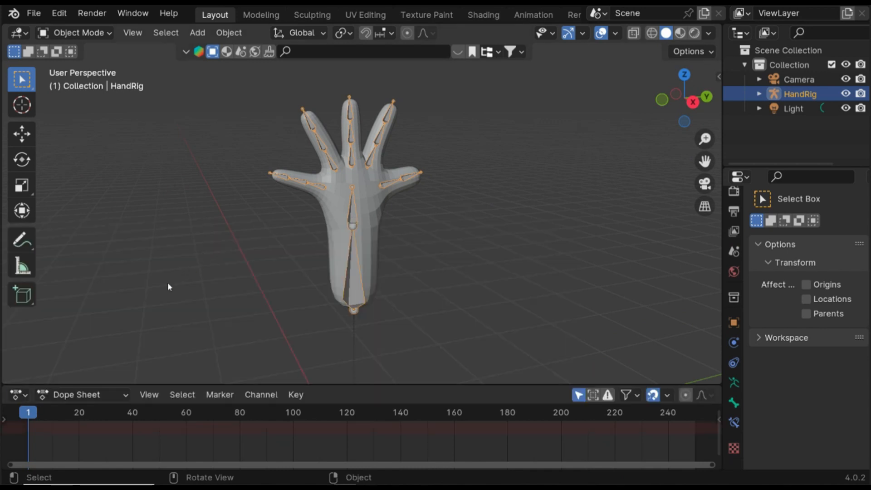
pyautogui.click(83, 395)
pyautogui.click(99, 312)
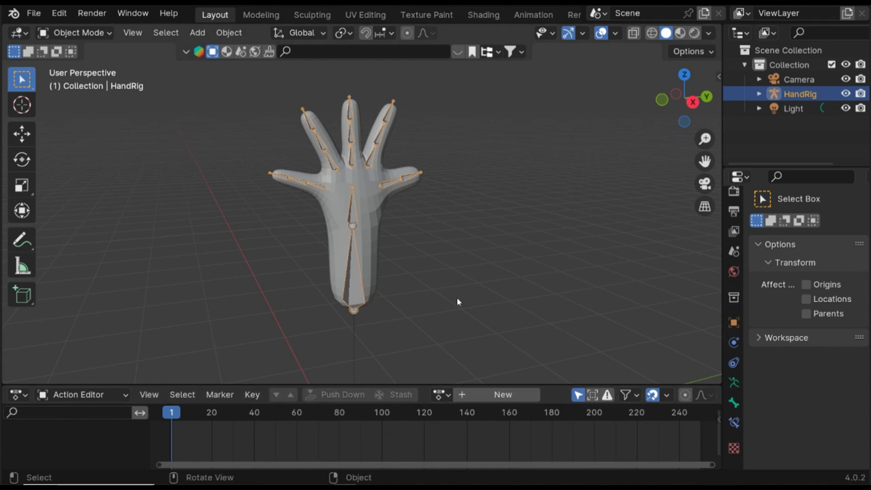
# - Go to frame 0 and create a new action
pyautogui.scroll(1, 389, 246)
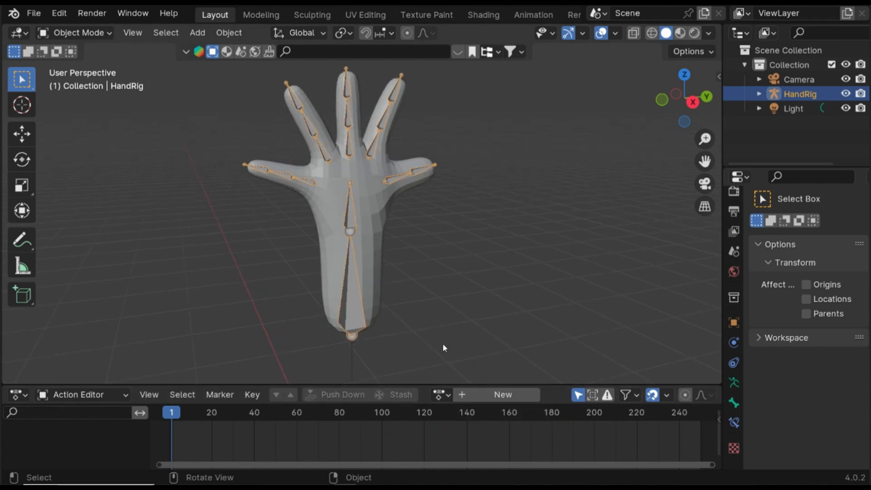
pyautogui.click(162, 416)
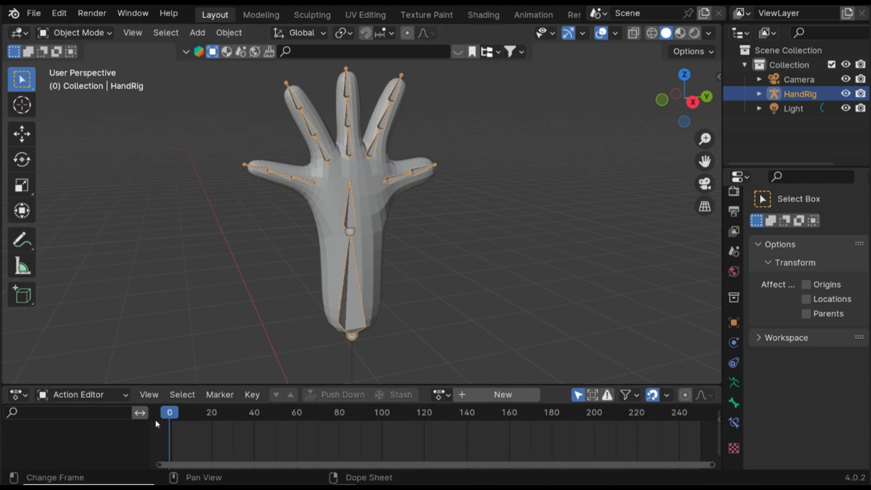
pyautogui.click(467, 396)
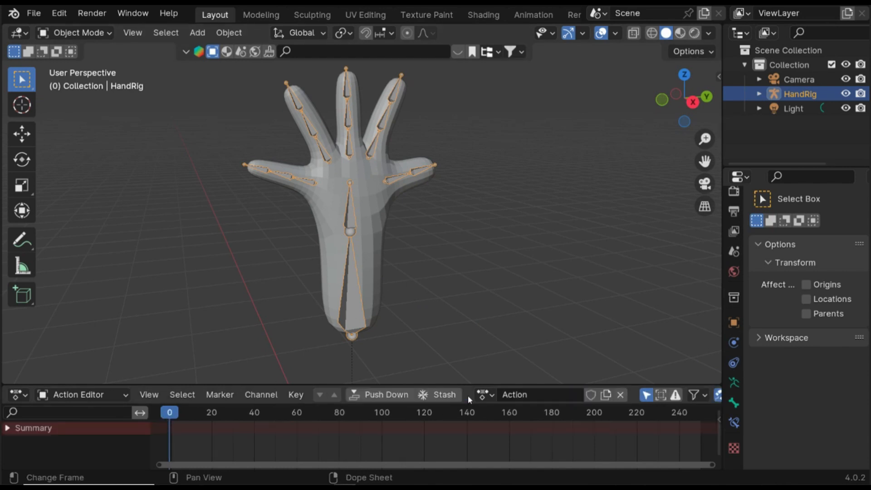
# - Rename the new action HandRigAction
pyautogui.click(523, 395)
pyautogui.write('HandRig')
pyautogui.press('Return')
# - In Pose Mode, select all bones and insert a keyframe at frame 0
pyautogui.scroll(-3, 423, 246)
pyautogui.click(75, 32)
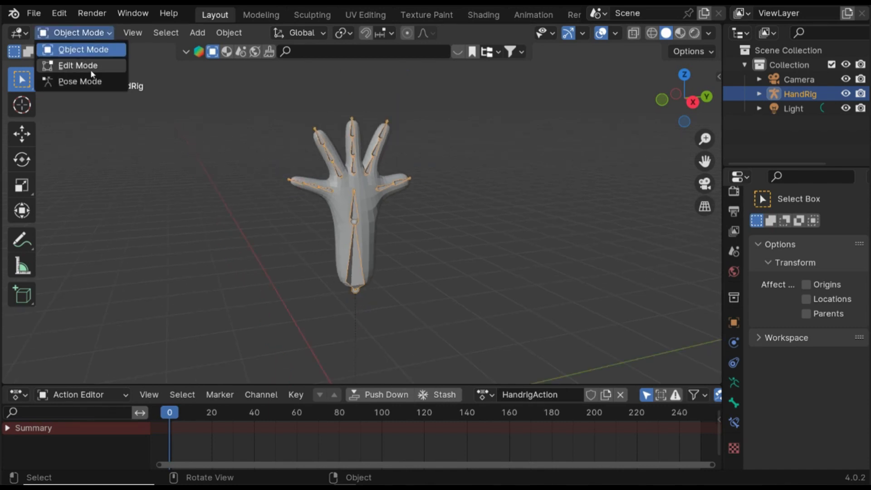
pyautogui.click(78, 81)
pyautogui.press('a')
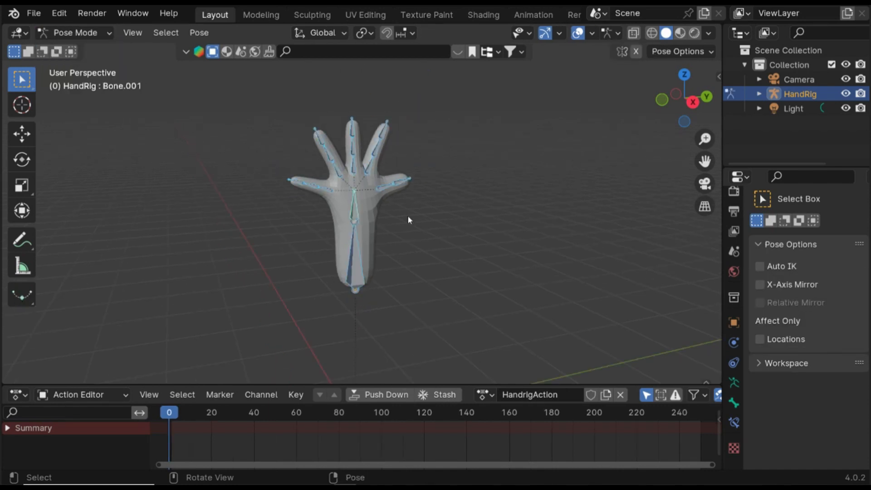
pyautogui.press('i')
pyautogui.click(395, 295)
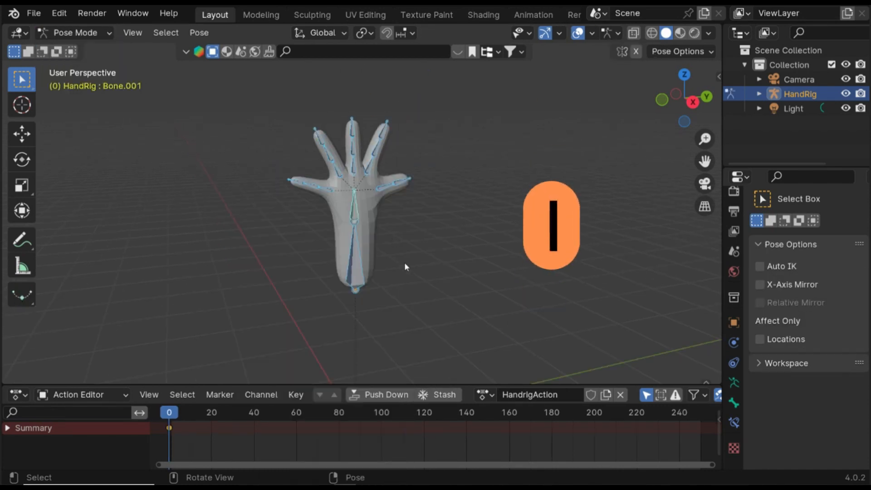
# - Move the current frame to 10
pyautogui.moveTo(405, 266); pyautogui.dragTo(459, 269, button='middle')
pyautogui.scroll(-2, 458, 268)
pyautogui.moveTo(329, 256); pyautogui.dragTo(367, 250, button='middle')
pyautogui.click(326, 246)
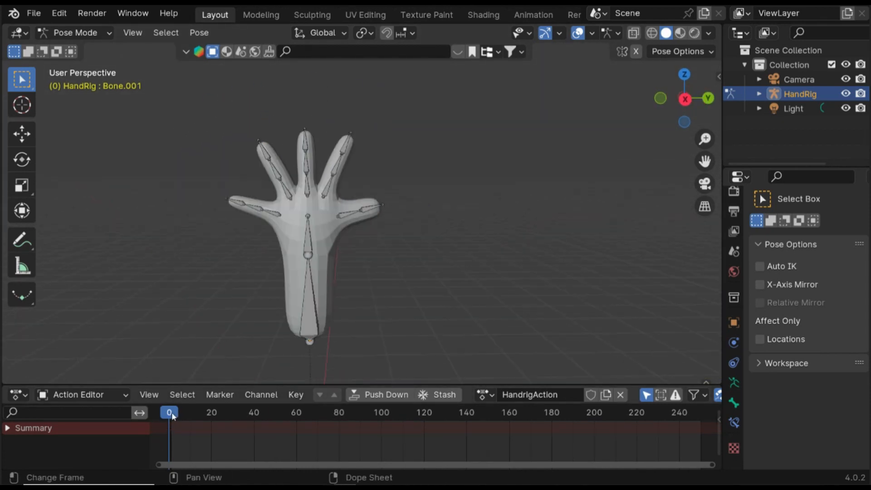
pyautogui.moveTo(170, 415); pyautogui.dragTo(191, 415)
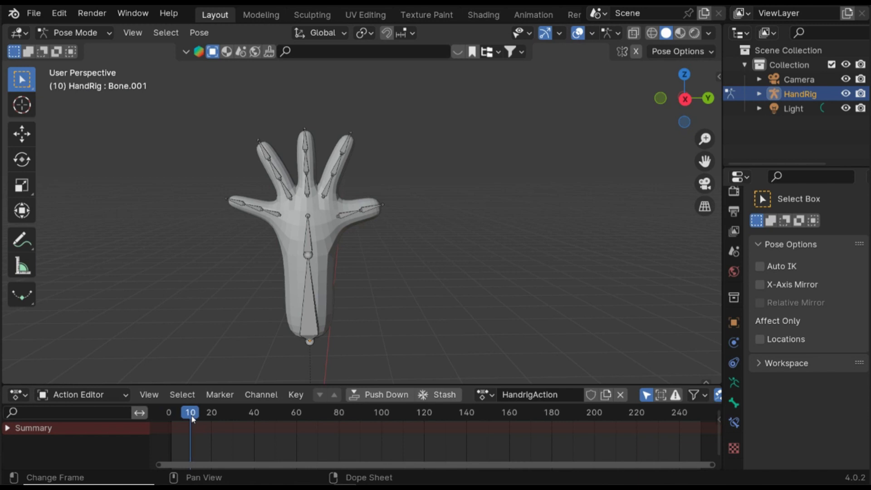
# - Inspect the rig's bones at frame 10 from different angles
pyautogui.click(306, 251)
pyautogui.press('a')
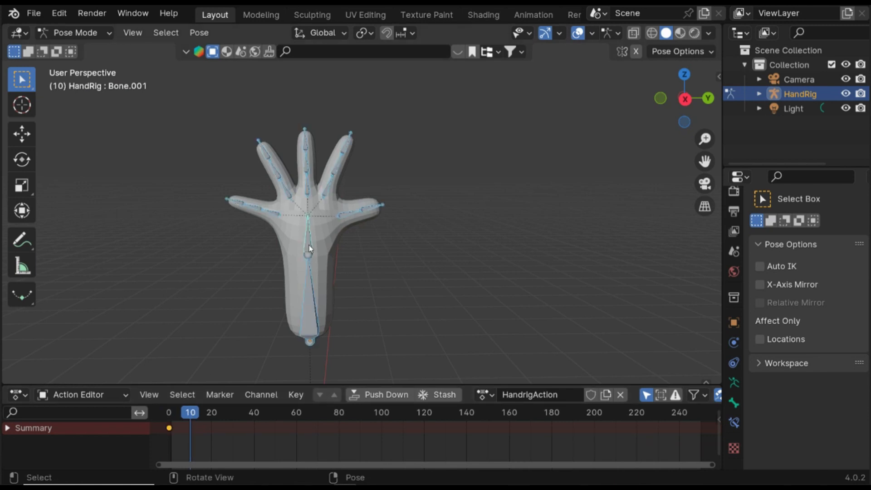
pyautogui.moveTo(402, 290); pyautogui.dragTo(536, 382, button='middle')
pyautogui.click(423, 282)
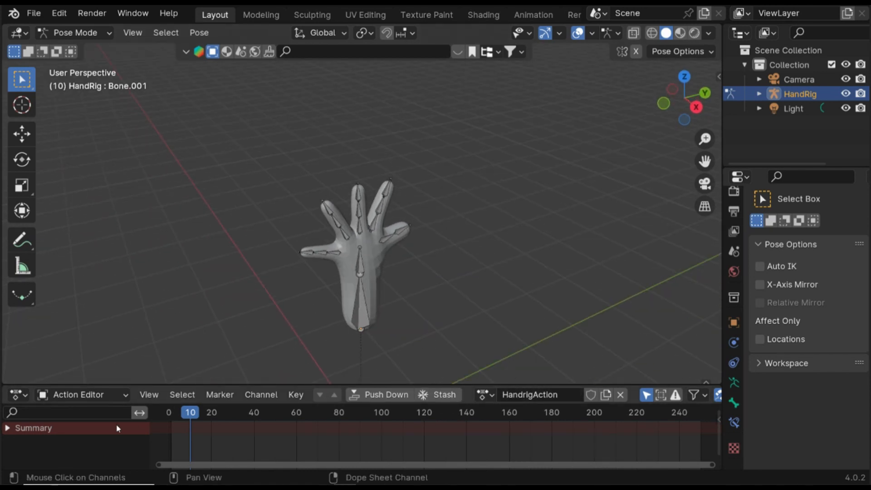
pyautogui.scroll(4, 364, 312)
pyautogui.moveTo(364, 312); pyautogui.dragTo(377, 282, button='middle')
pyautogui.scroll(-3, 378, 282)
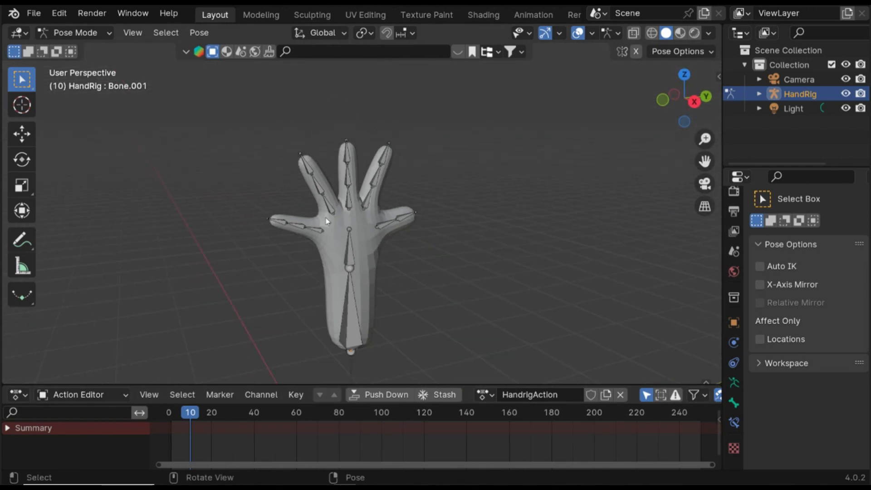
# - Enable Auto IK in the pose options and switch to the right orthographic view
pyautogui.click(662, 52)
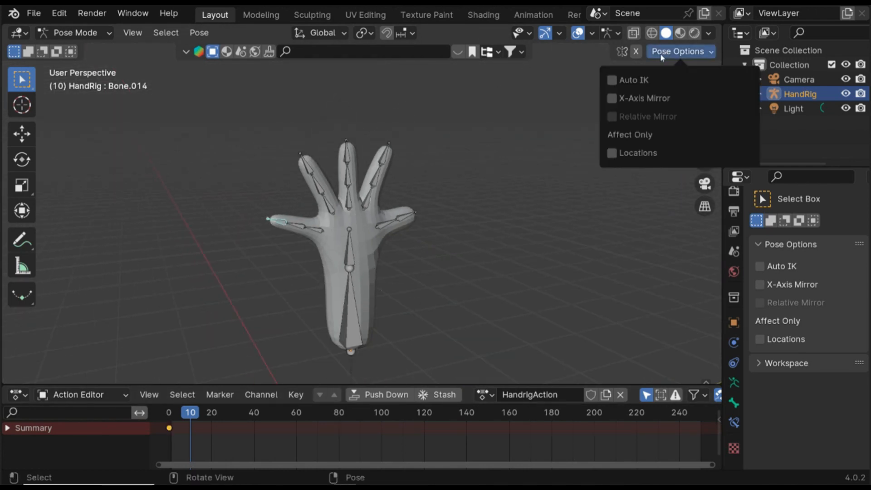
pyautogui.click(611, 81)
pyautogui.moveTo(334, 230); pyautogui.dragTo(307, 203, button='middle')
pyautogui.click(687, 99)
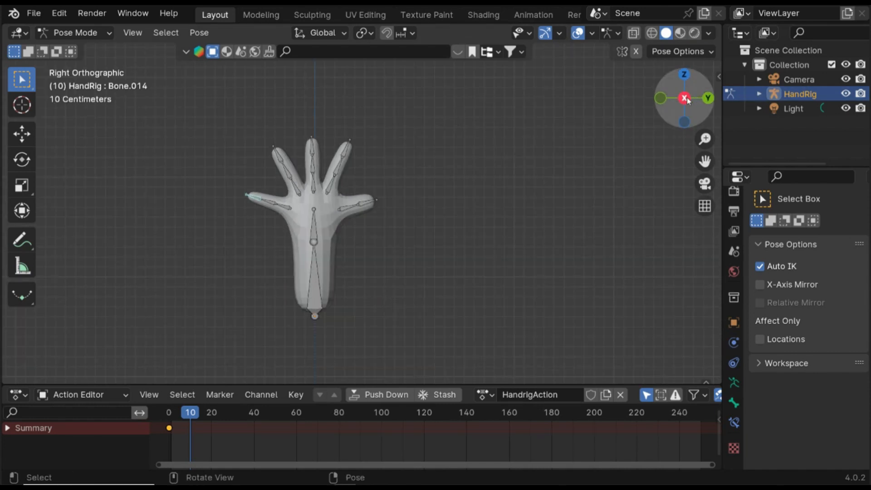
# - Pull the two left finger tip bones inward with Auto IK so the fingers close together
pyautogui.scroll(4, 336, 200)
pyautogui.keyDown('shift'); pyautogui.moveTo(336, 200); pyautogui.dragTo(416, 265, button='middle'); pyautogui.keyUp('shift')
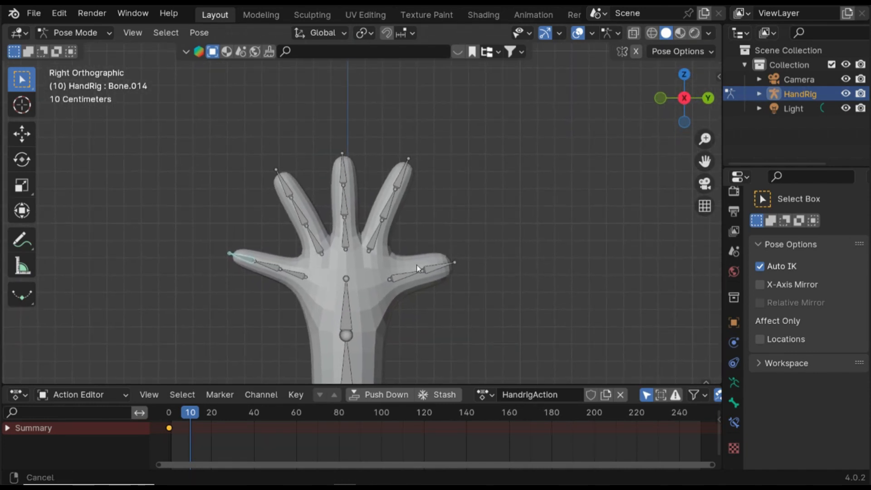
pyautogui.press('g')
pyautogui.click(262, 229)
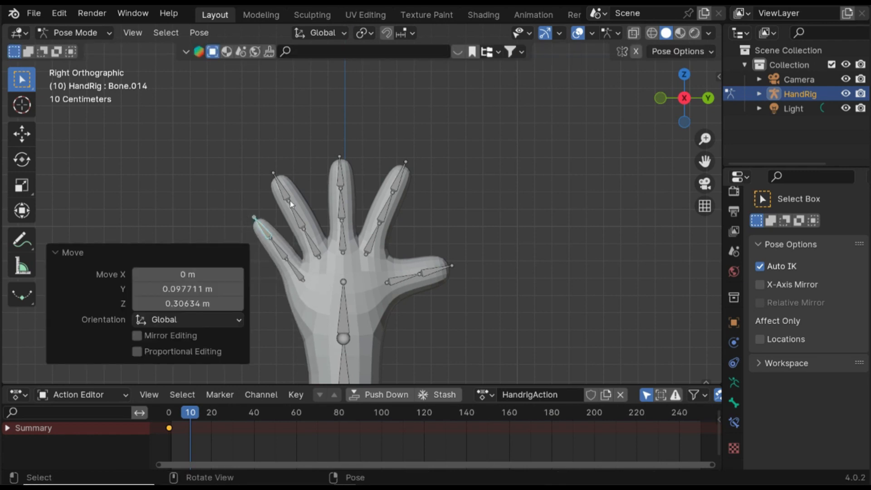
pyautogui.click(282, 187)
pyautogui.press('g')
pyautogui.click(312, 175)
# - Move the right finger tip and the outer left finger tip bones to line the fingers up side by side
pyautogui.click(406, 177)
pyautogui.click(398, 177)
pyautogui.press('g')
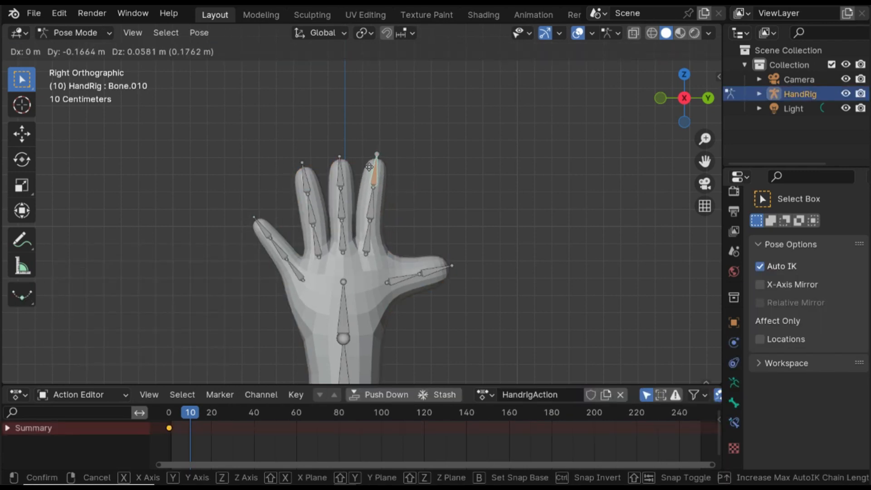
pyautogui.click(369, 166)
pyautogui.click(268, 236)
pyautogui.press('g')
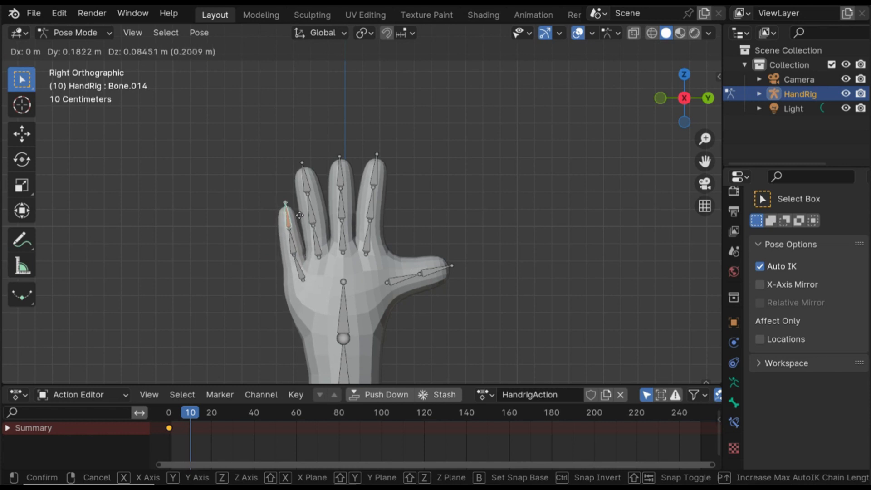
pyautogui.click(300, 216)
# - Select the four fingers' base bones and rotate them -77° about their local Z axis to curl them
pyautogui.moveTo(395, 296); pyautogui.dragTo(423, 283, button='middle')
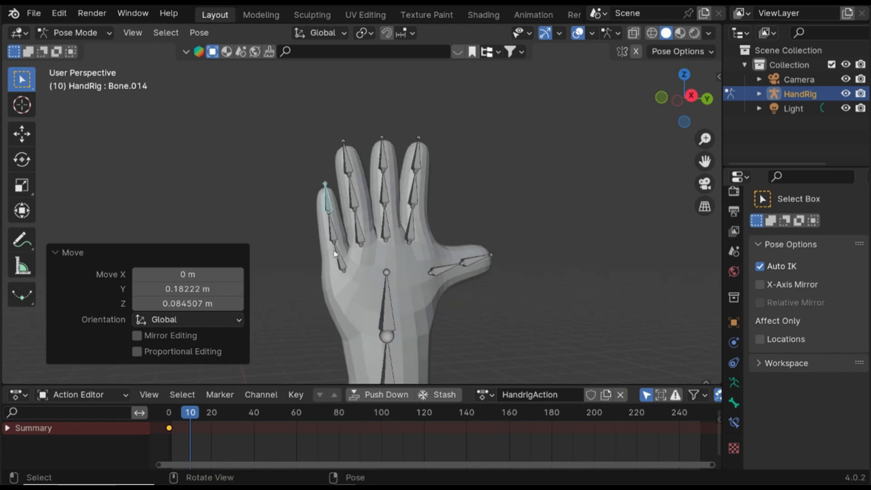
pyautogui.click(335, 252)
pyautogui.keyDown('shift'); pyautogui.click(356, 230); pyautogui.keyUp('shift')
pyautogui.keyDown('shift'); pyautogui.click(387, 227); pyautogui.keyUp('shift')
pyautogui.keyDown('shift'); pyautogui.click(413, 230); pyautogui.keyUp('shift')
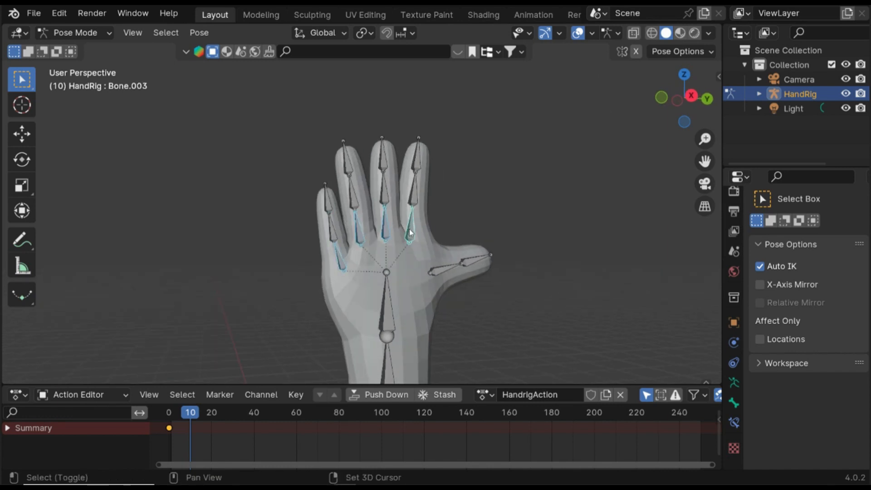
pyautogui.press('r')
pyautogui.press('z')
pyautogui.press('z')
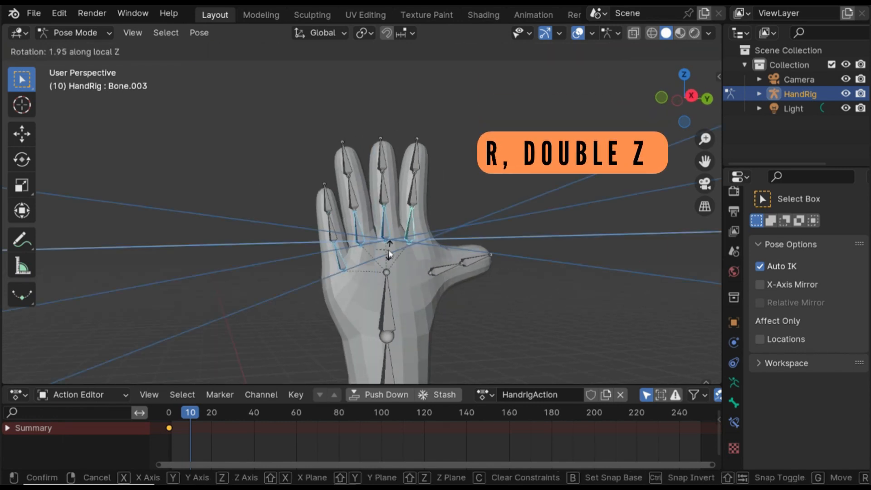
pyautogui.click(412, 294)
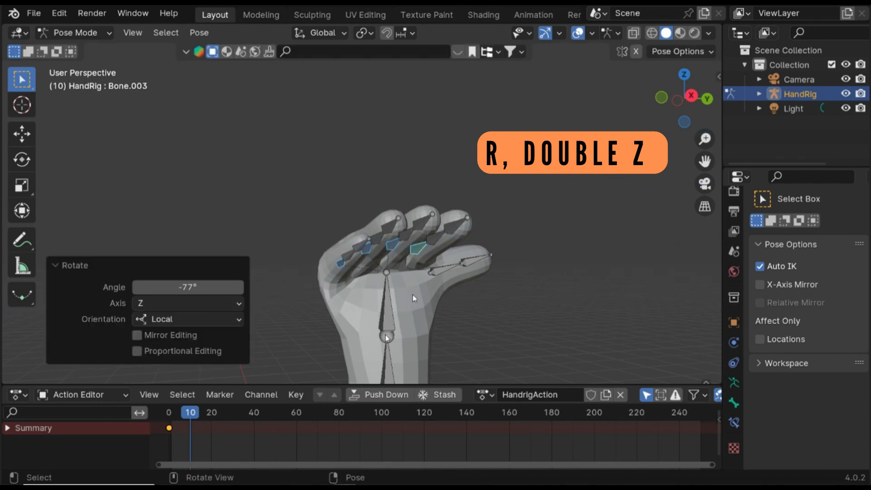
# - Rotate further finger bones about their local Z axis to close the fingers into a fist
pyautogui.moveTo(413, 295); pyautogui.dragTo(396, 232, button='middle')
pyautogui.click(418, 282)
pyautogui.press('r')
pyautogui.press('z')
pyautogui.press('z')
pyautogui.click(439, 382)
pyautogui.press('r')
pyautogui.press('z')
pyautogui.press('z')
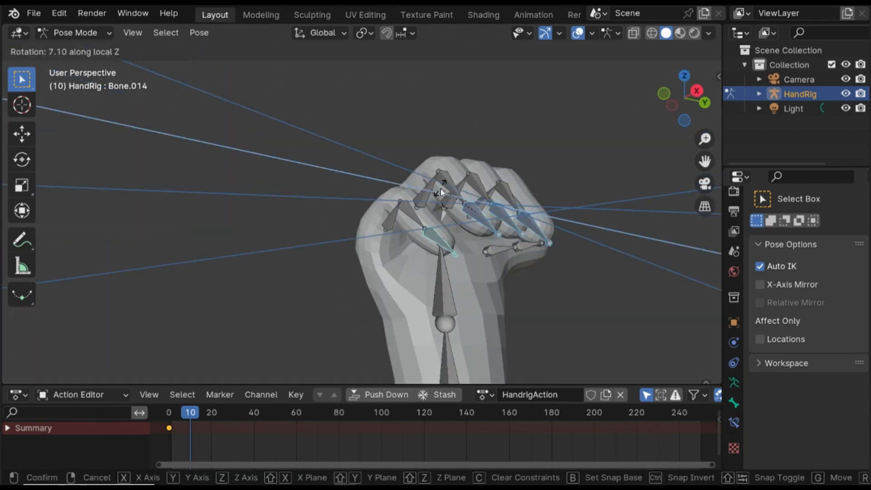
pyautogui.click(440, 189)
# - Move the thumb bone toward the fist and turn off Auto IK
pyautogui.press('g')
pyautogui.moveTo(507, 265); pyautogui.dragTo(435, 150, button='middle')
pyautogui.click(682, 52)
pyautogui.press('g')
pyautogui.moveTo(363, 290); pyautogui.dragTo(320, 305, button='middle')
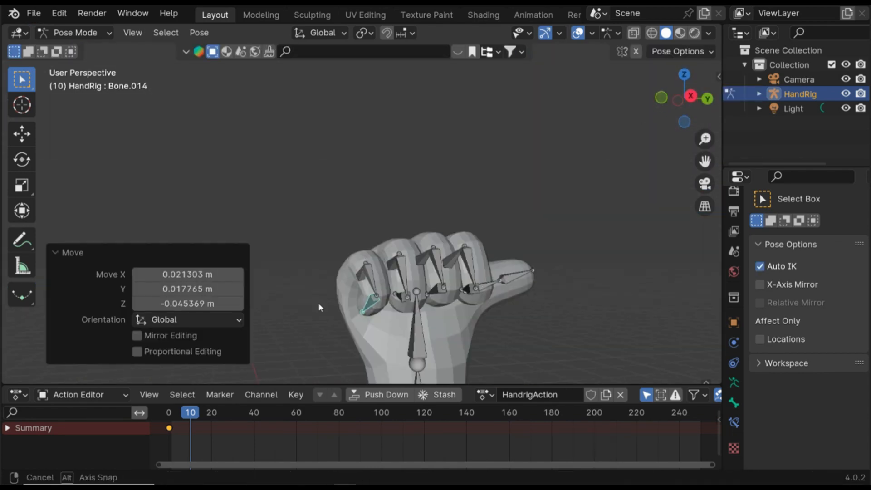
pyautogui.click(635, 80)
# - Reposition the thumb bones so the thumb lies over the curled fingers
pyautogui.press('g')
pyautogui.click(519, 290)
pyautogui.press('g')
pyautogui.click(559, 260)
pyautogui.press('g')
pyautogui.press('y')
pyautogui.moveTo(435, 254); pyautogui.dragTo(480, 271, button='middle')
# - Scale the thumb tip bone to 0.7304 and nudge it along Z and Y
pyautogui.press('g')
pyautogui.press('x')
pyautogui.press('s')
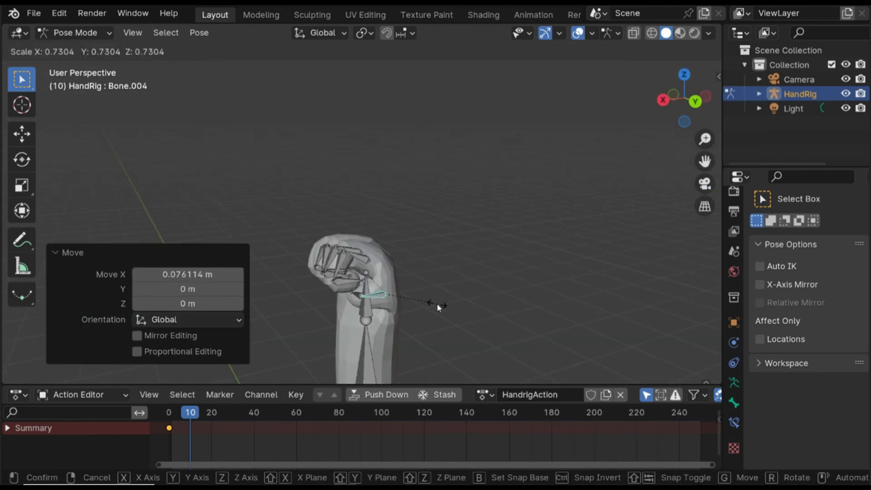
pyautogui.click(395, 204)
pyautogui.press('g')
pyautogui.press('z')
pyautogui.moveTo(408, 272); pyautogui.dragTo(386, 266, button='middle')
pyautogui.press('g')
pyautogui.press('y')
pyautogui.click(733, 383)
pyautogui.click(794, 431)
# - Switch to Object Mode, select everything and assign HandrigAction to the hand mesh
pyautogui.hotkey('ctrl', 'Tab')
pyautogui.click(386, 266)
pyautogui.press('a')
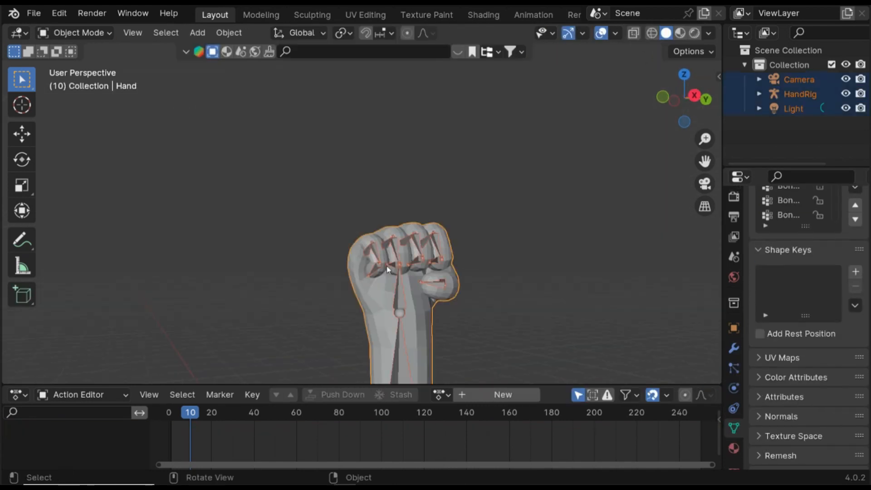
pyautogui.click(446, 396)
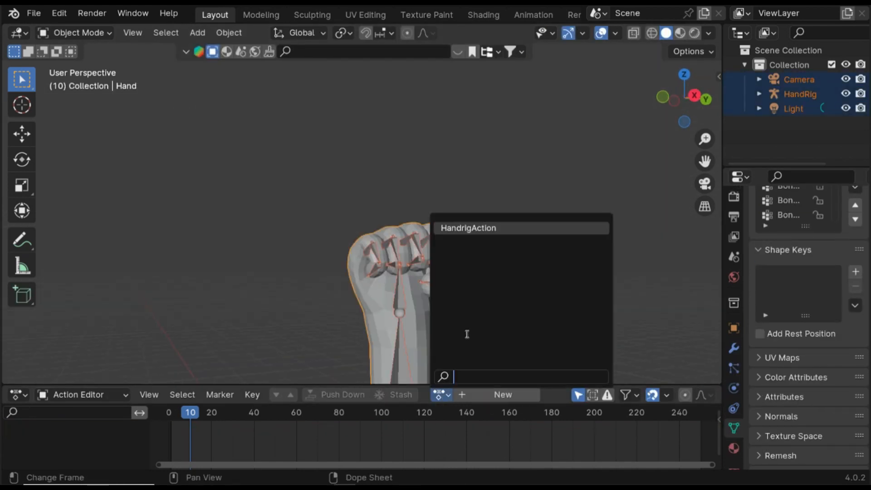
pyautogui.click(472, 227)
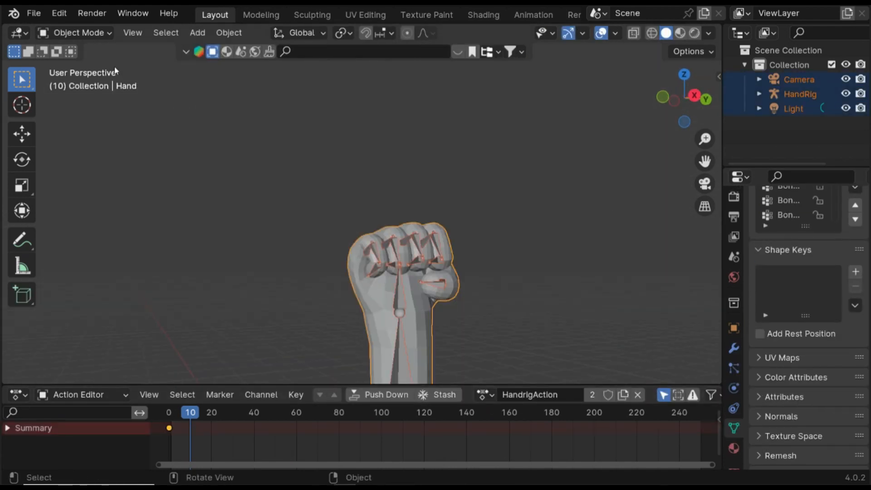
# - Return to Pose Mode on the rig, select all bones and insert a keyframe at frame 10
pyautogui.click(75, 32)
pyautogui.click(399, 257)
pyautogui.hotkey('ctrl', 'Tab')
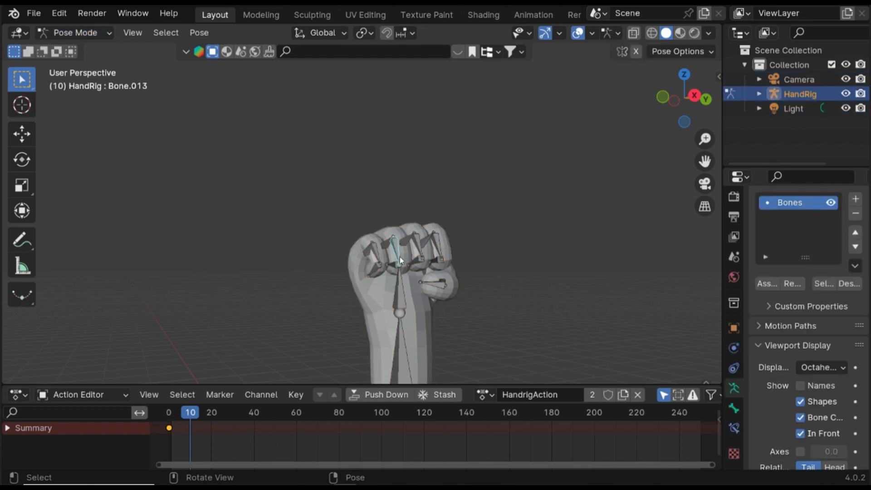
pyautogui.press('a')
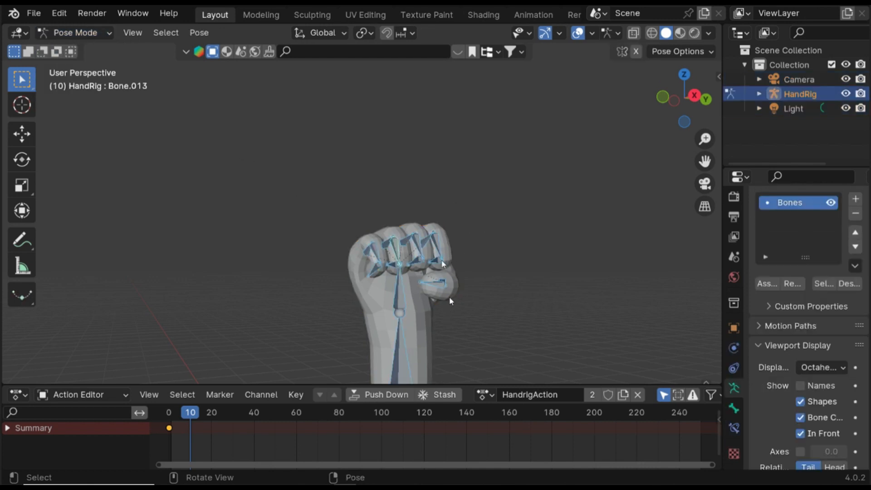
pyautogui.press('i')
pyautogui.click(449, 296)
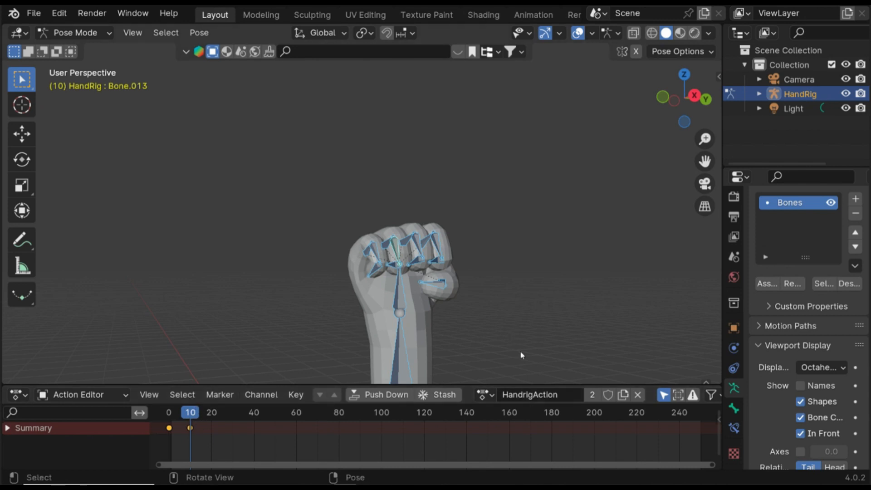
# - In Edit Mode, duplicate the hand's root bone and move the copy 1.8193 m along X
pyautogui.click(494, 305)
pyautogui.moveTo(493, 304); pyautogui.dragTo(456, 333, button='middle')
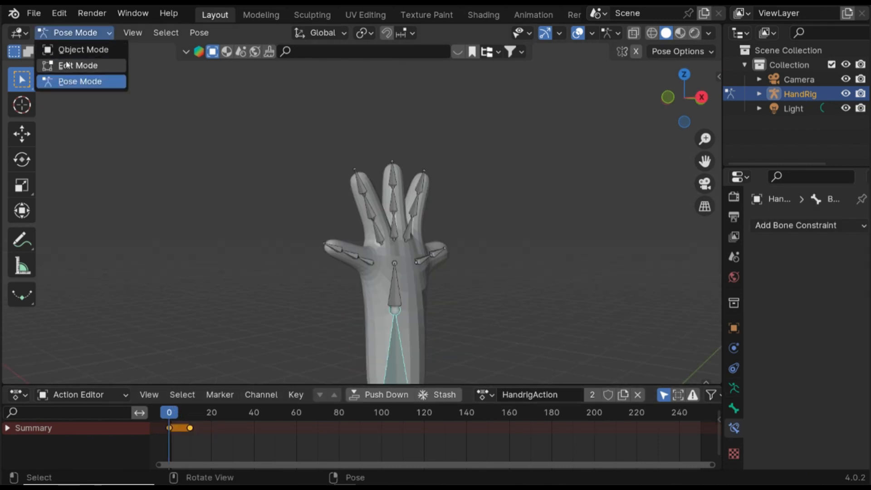
pyautogui.click(68, 65)
pyautogui.click(395, 290)
pyautogui.scroll(-3, 394, 288)
pyautogui.click(382, 291)
pyautogui.moveTo(383, 292); pyautogui.dragTo(388, 273, button='middle')
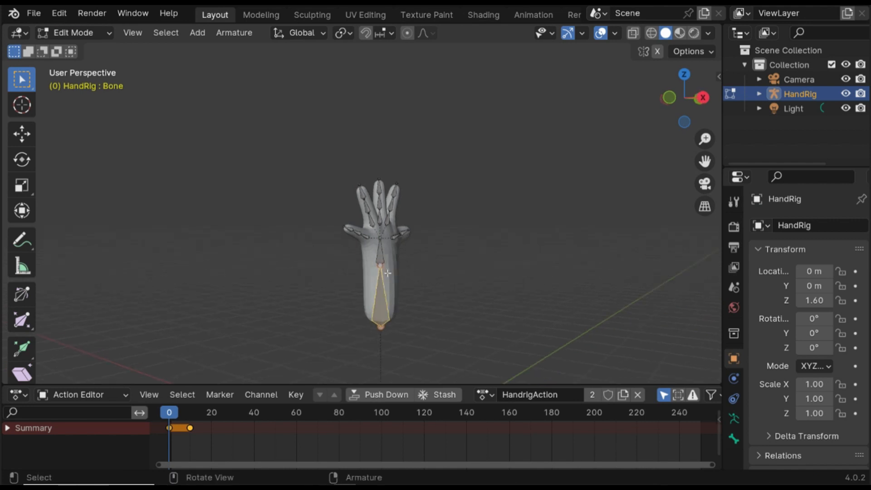
pyautogui.hotkey('shift', 'd')
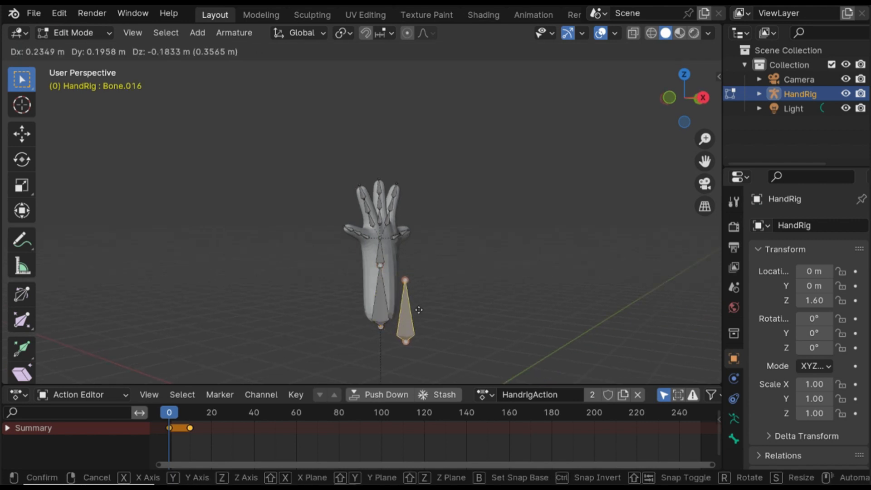
pyautogui.press('x')
pyautogui.click(535, 340)
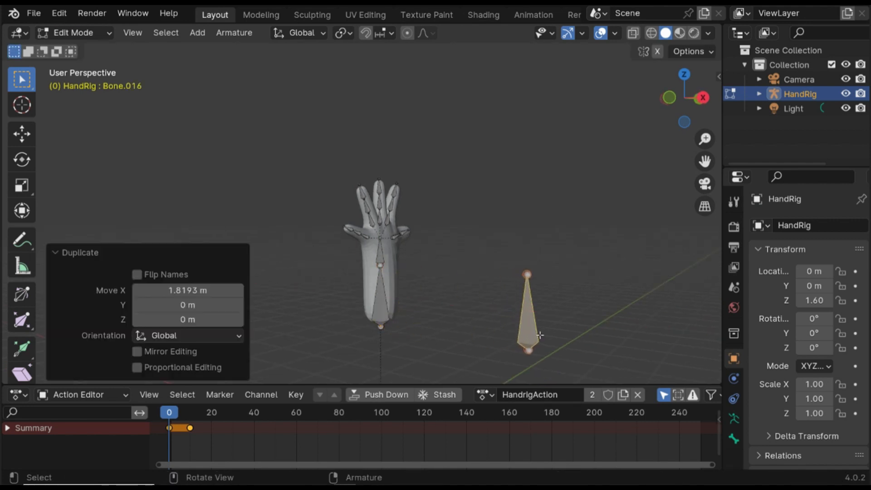
# - Raise the new bone 1.0523 m along Z and rotate it 90° about the Y axis
pyautogui.press('g')
pyautogui.press('z')
pyautogui.click(526, 218)
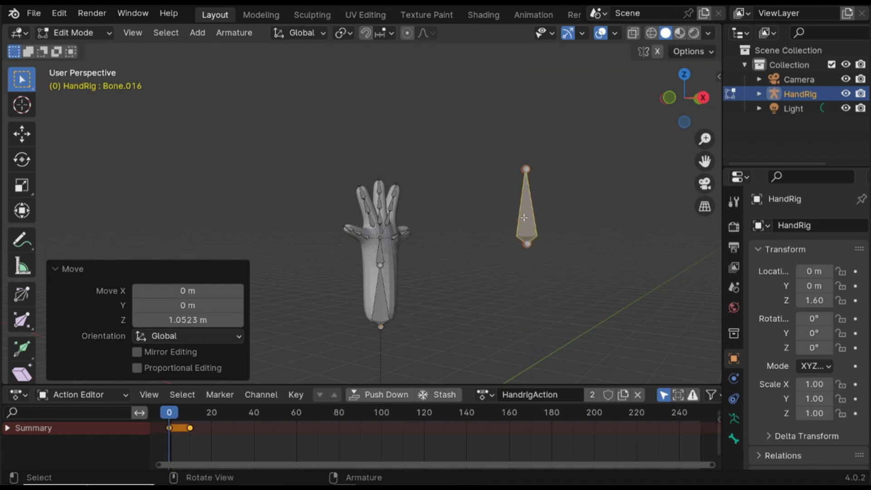
pyautogui.moveTo(526, 218); pyautogui.dragTo(546, 219, button='middle')
pyautogui.press('r')
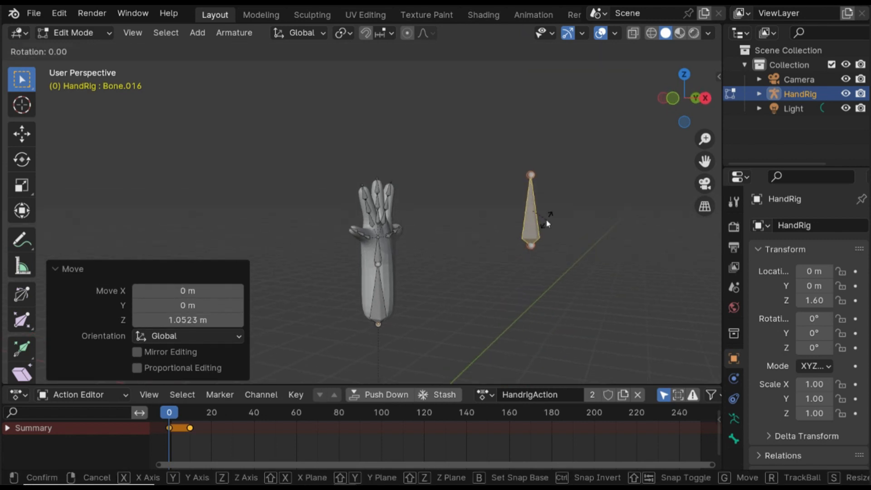
pyautogui.press('y')
pyautogui.press('9')
pyautogui.press('0')
pyautogui.press('Return')
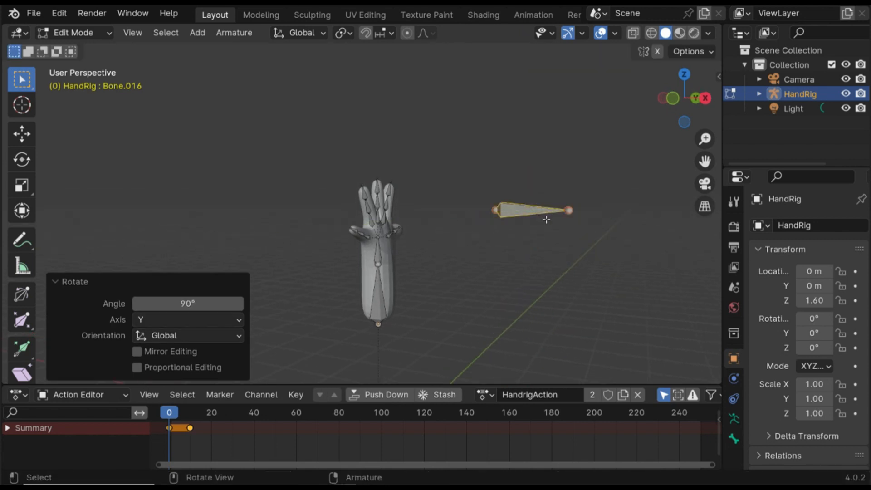
# - Lower the new bone 0.662 m along Z
pyautogui.moveTo(547, 221); pyautogui.dragTo(526, 229, button='middle')
pyautogui.press('z')
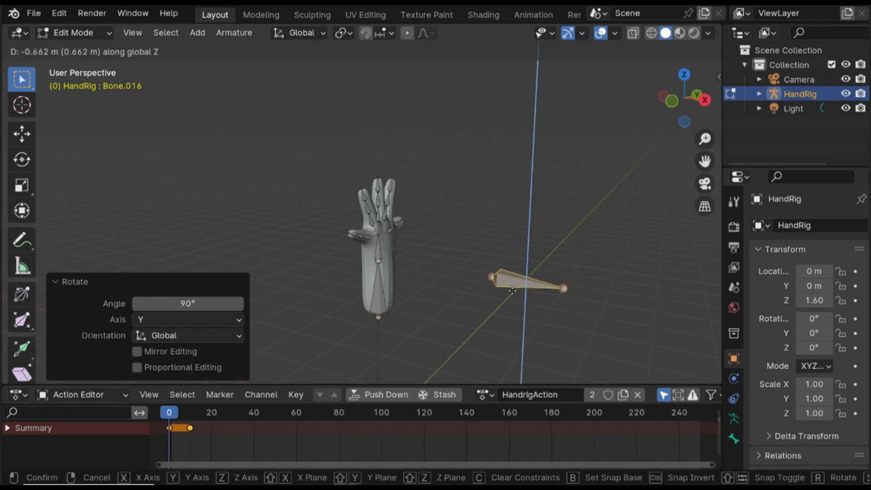
pyautogui.click(512, 291)
# - Parent the new bone to the hand's root bone
pyautogui.keyDown('shift'); pyautogui.click(383, 291); pyautogui.keyUp('shift')
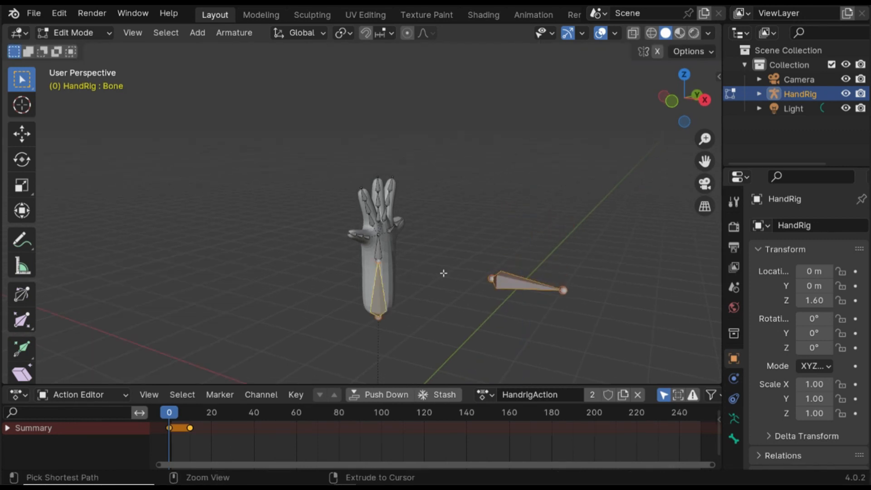
pyautogui.hotkey('ctrl', 'p')
pyautogui.click(448, 272)
pyautogui.click(499, 283)
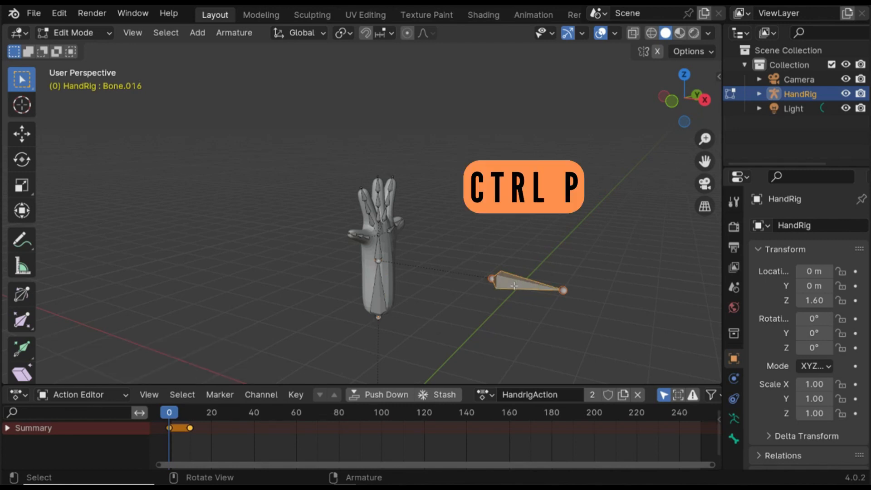
# - Move the new bone -0.87589 m along X and scale it to 0.589
pyautogui.press('g')
pyautogui.press('x')
pyautogui.click(436, 254)
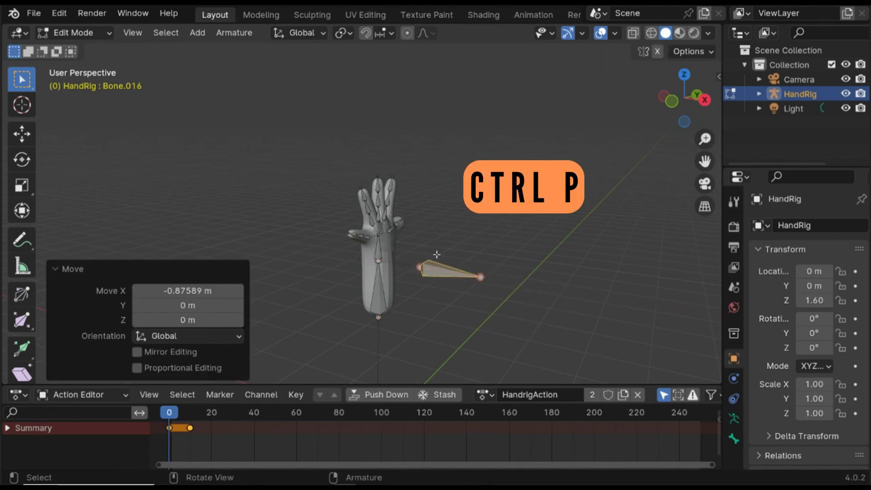
pyautogui.moveTo(453, 264); pyautogui.dragTo(458, 289, button='middle')
pyautogui.press('s')
pyautogui.click(481, 287)
# - Rename the new bone fist curl and save the file
pyautogui.press('F2')
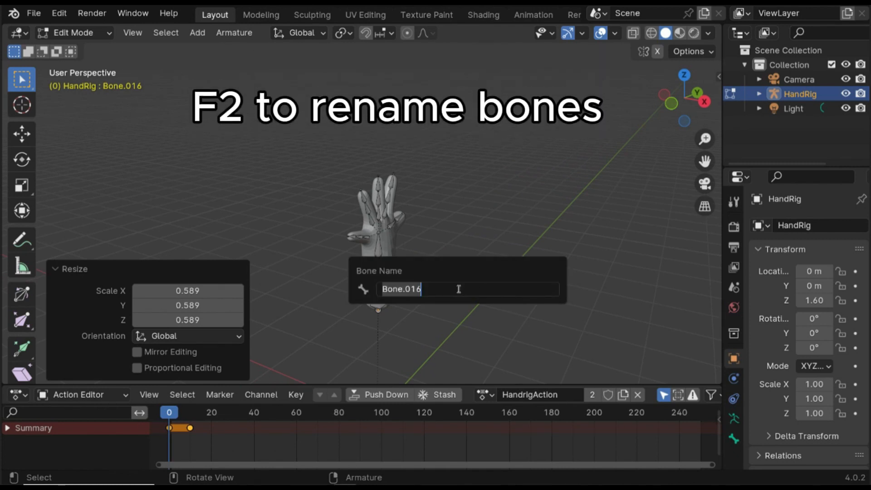
pyautogui.write('fist curl')
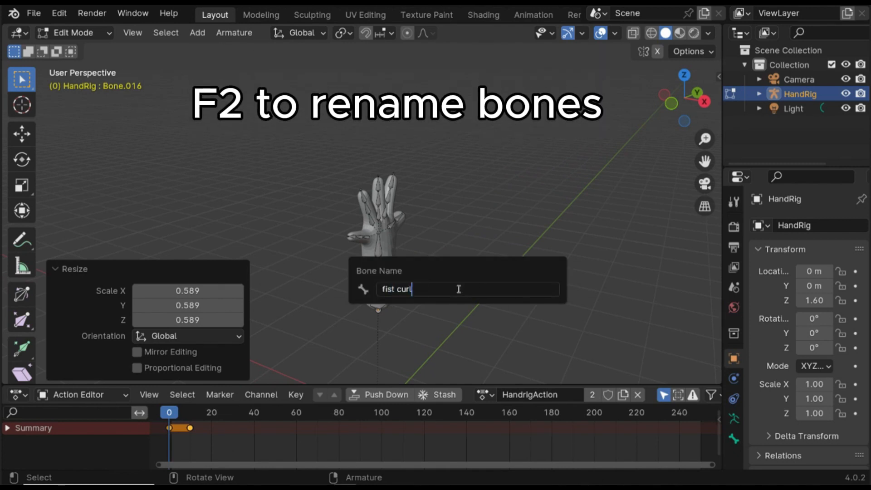
pyautogui.press('Return')
pyautogui.hotkey('ctrl', 's')
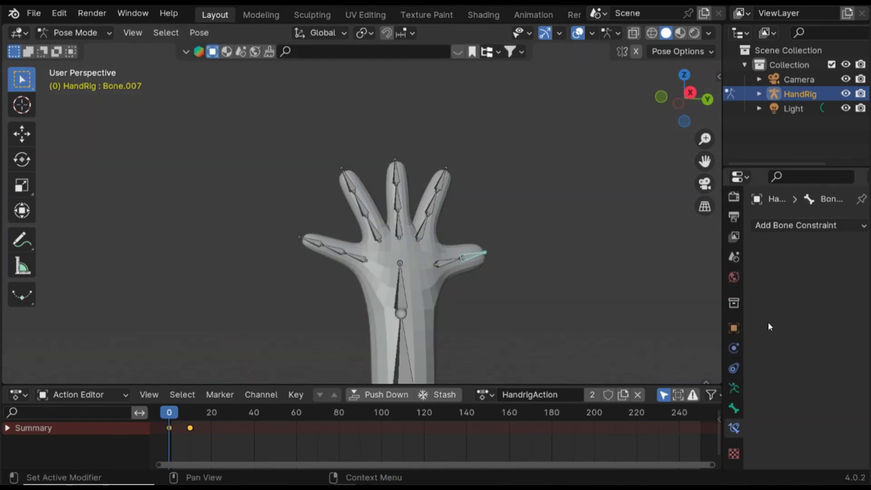
# - Add an Action bone constraint to the selected thumb bone
pyautogui.click(782, 226)
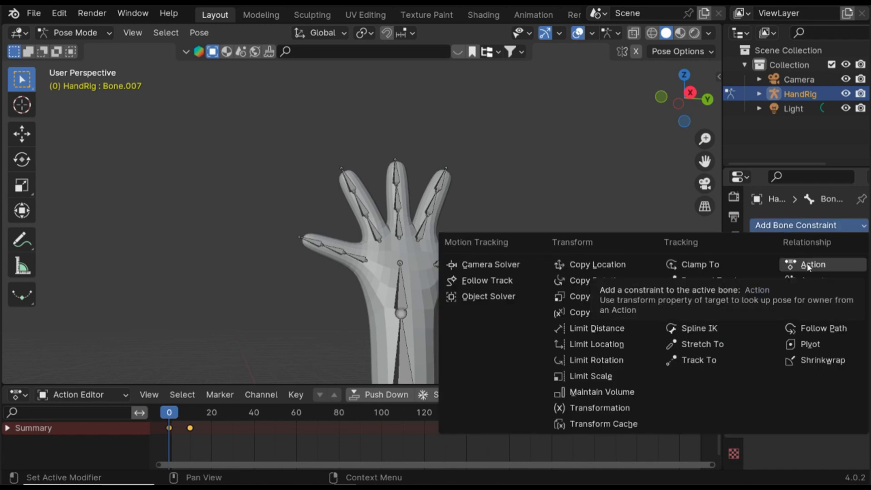
pyautogui.moveTo(540, 253); pyautogui.dragTo(532, 304, button='middle')
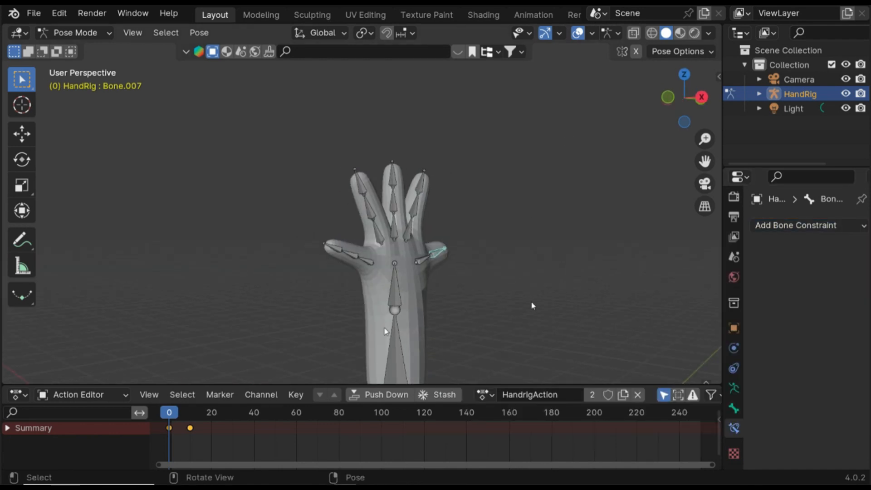
pyautogui.click(395, 337)
pyautogui.click(76, 32)
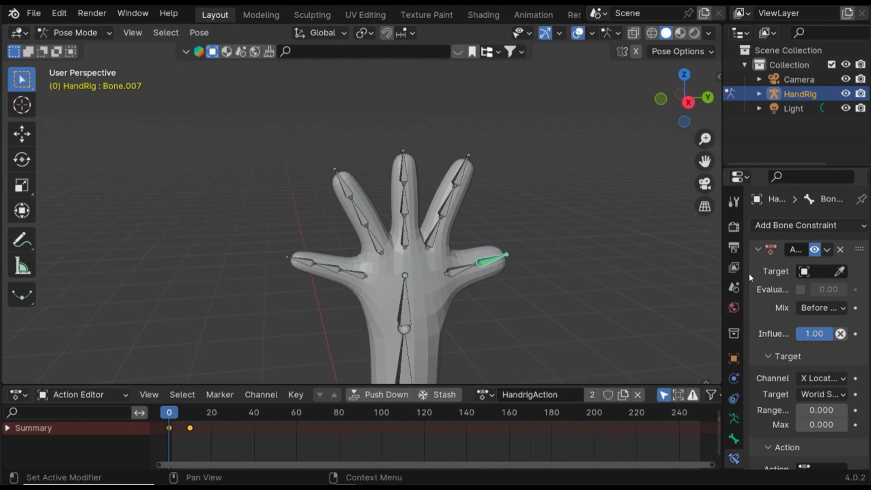
# - Set the Action constraint's target to the HandRig armature and its bone to fist curl
pyautogui.click(839, 272)
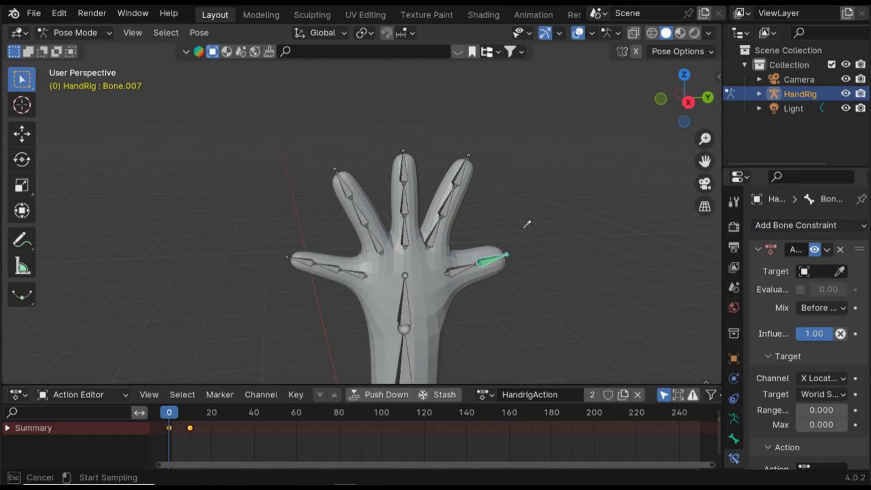
pyautogui.click(405, 206)
pyautogui.click(821, 289)
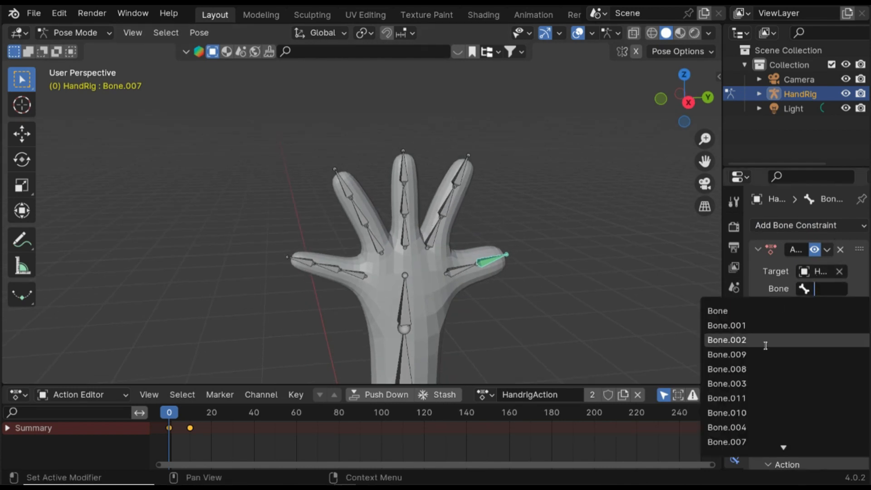
pyautogui.scroll(-11, 746, 381)
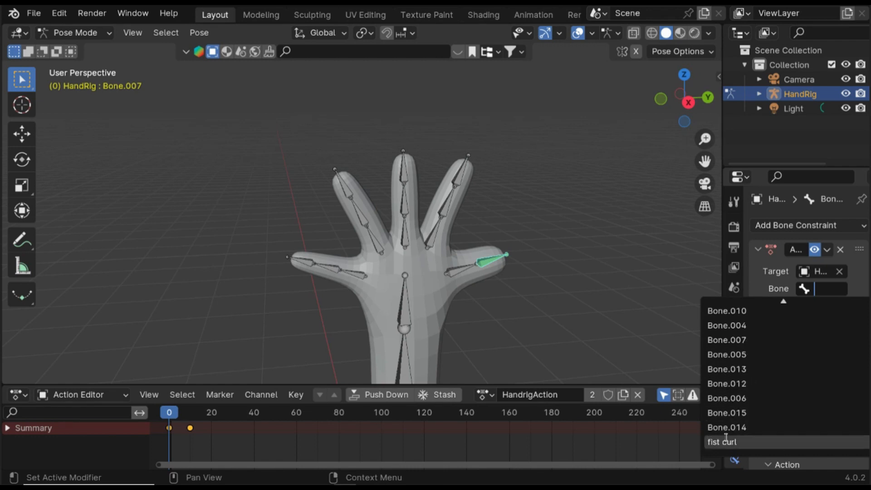
pyautogui.click(726, 439)
pyautogui.scroll(-3, 823, 328)
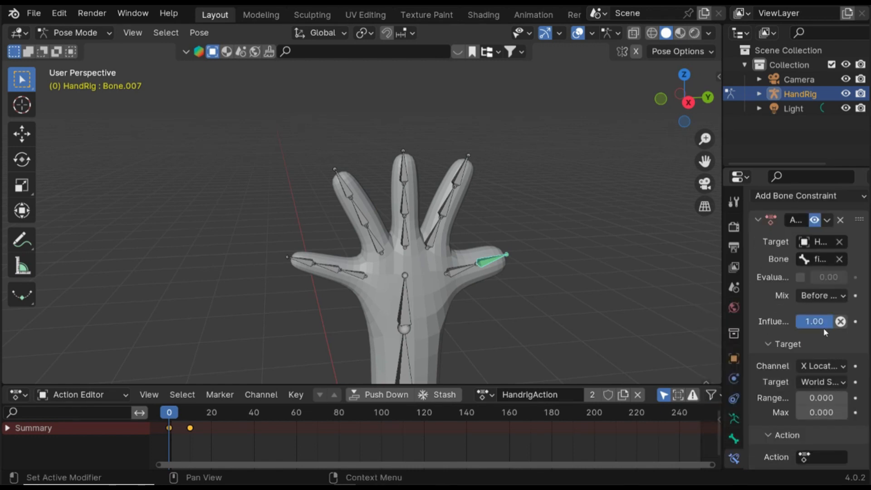
# - Select the fist curl bone and turn on axes display for the armature's bones
pyautogui.scroll(-3, 549, 300)
pyautogui.moveTo(548, 298); pyautogui.dragTo(632, 292, button='middle')
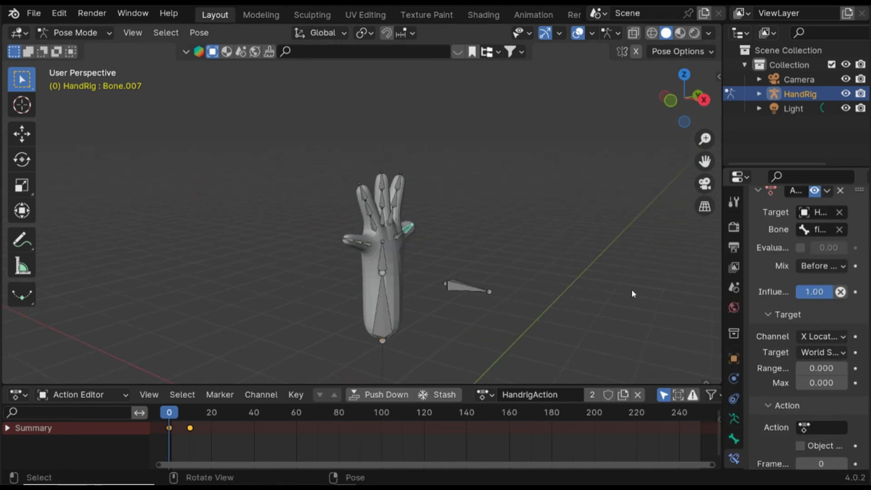
pyautogui.click(458, 291)
pyautogui.click(733, 438)
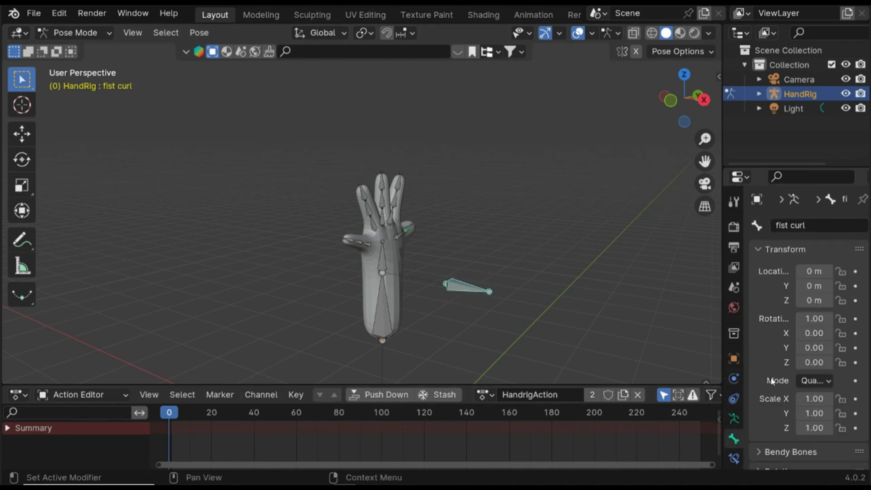
pyautogui.scroll(-5, 825, 384)
pyautogui.click(733, 418)
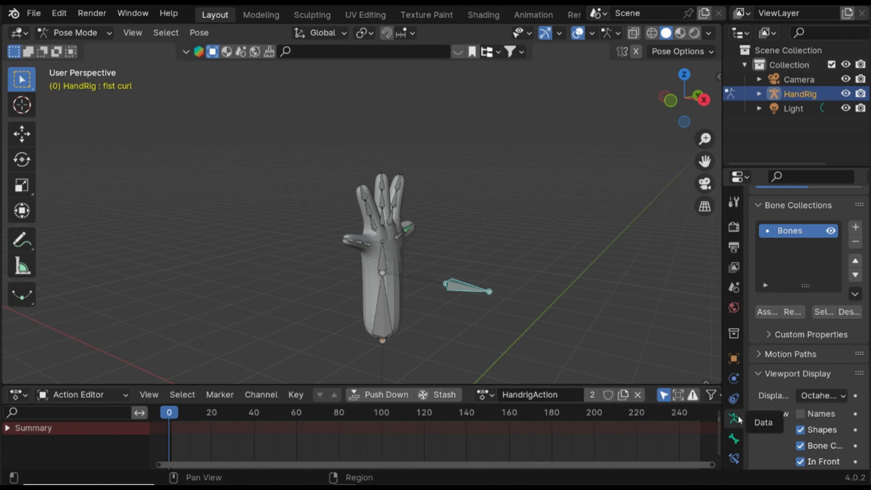
pyautogui.scroll(-5, 805, 382)
pyautogui.click(802, 381)
pyautogui.scroll(4, 494, 278)
pyautogui.scroll(-3, 503, 290)
pyautogui.moveTo(523, 295); pyautogui.dragTo(472, 334, button='middle')
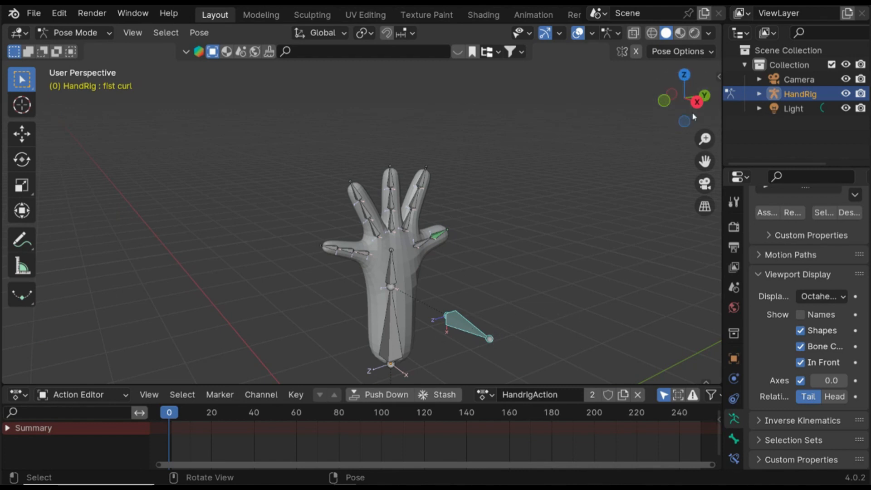
# - In Edit Mode, set the fist curl bone's roll to 0° and save the file
pyautogui.press('Tab')
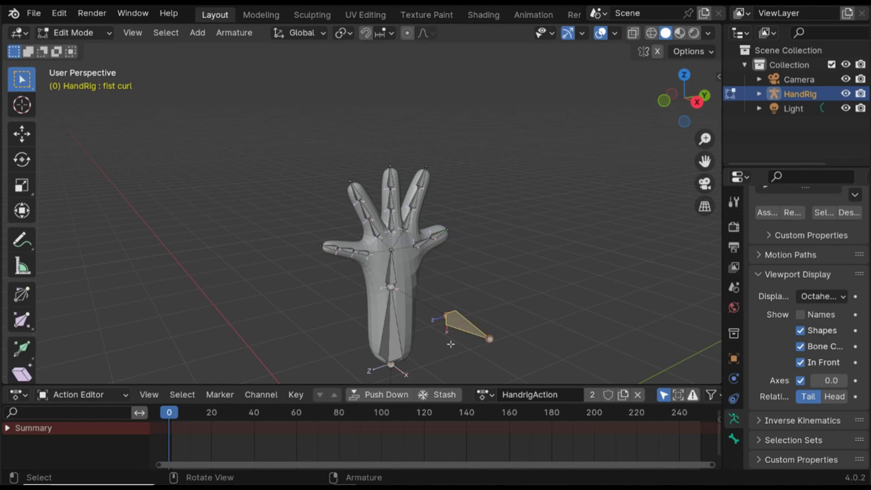
pyautogui.click(718, 76)
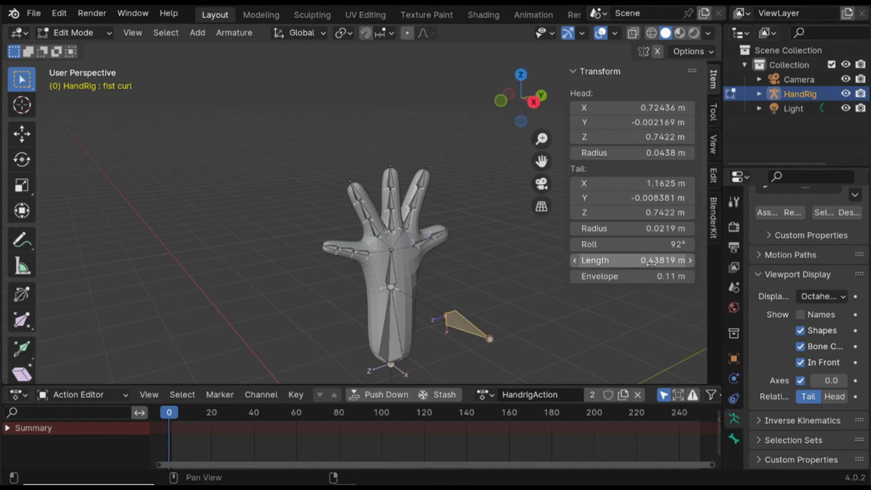
pyautogui.moveTo(676, 251); pyautogui.dragTo(495, 263)
pyautogui.click(676, 246)
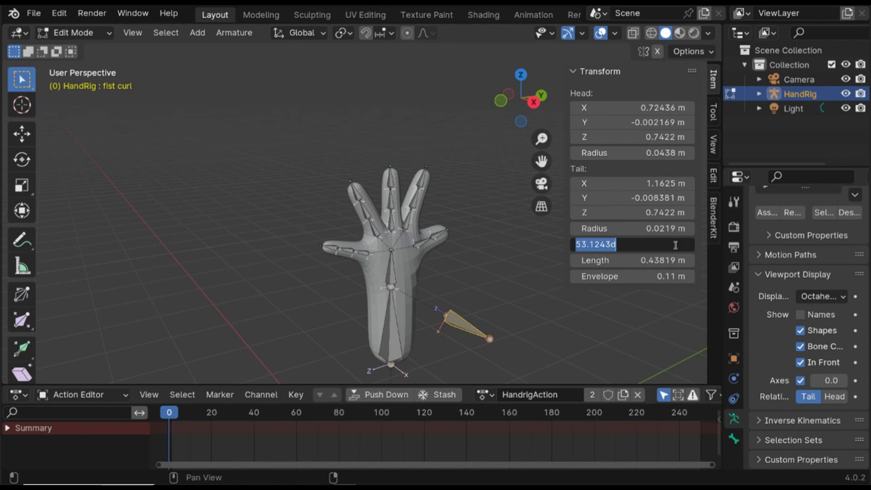
pyautogui.write('0')
pyautogui.press('Return')
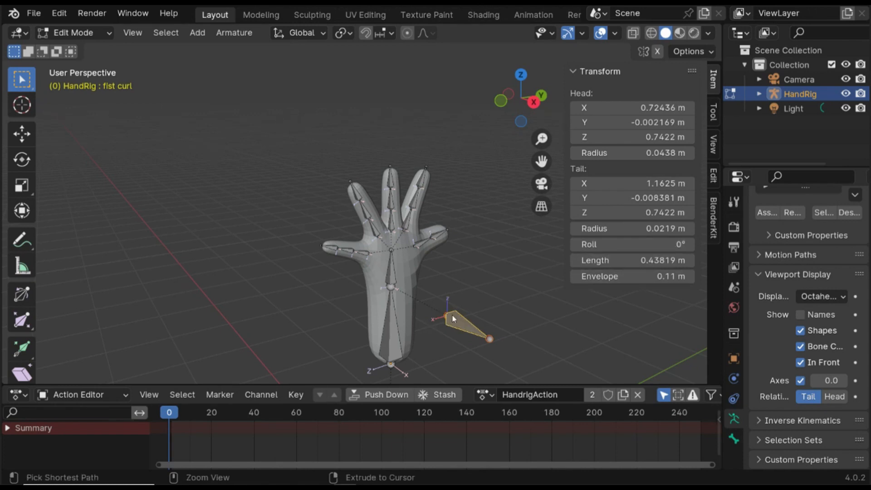
pyautogui.hotkey('ctrl', 's')
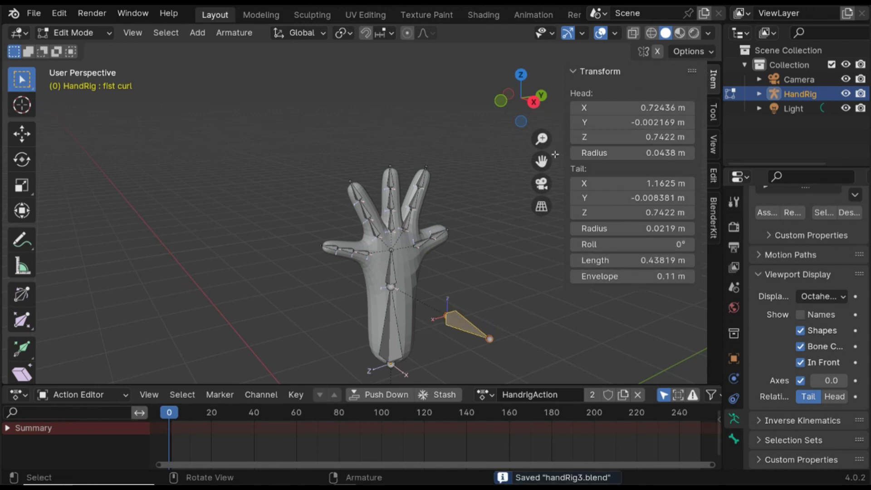
pyautogui.press('n')
# - Back in Pose Mode on the thumb bone, set the Action constraint's channel to Y Location in Local Space
pyautogui.moveTo(454, 293); pyautogui.dragTo(412, 329, button='middle')
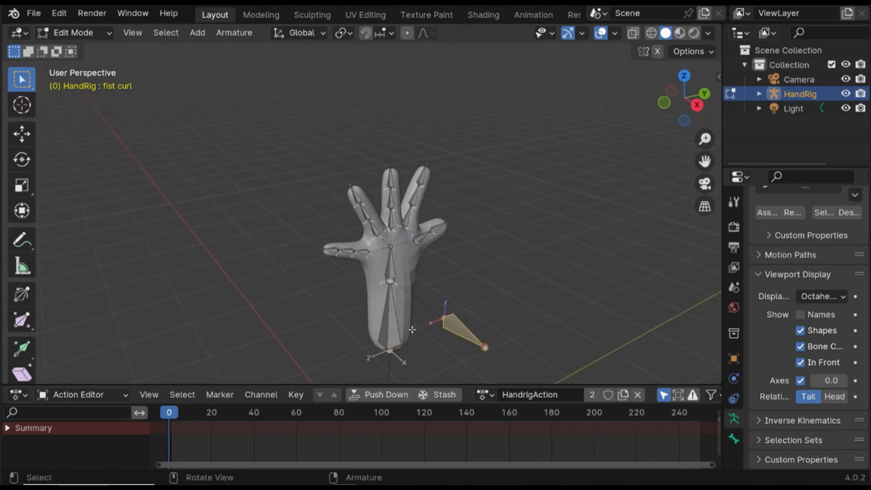
pyautogui.click(734, 399)
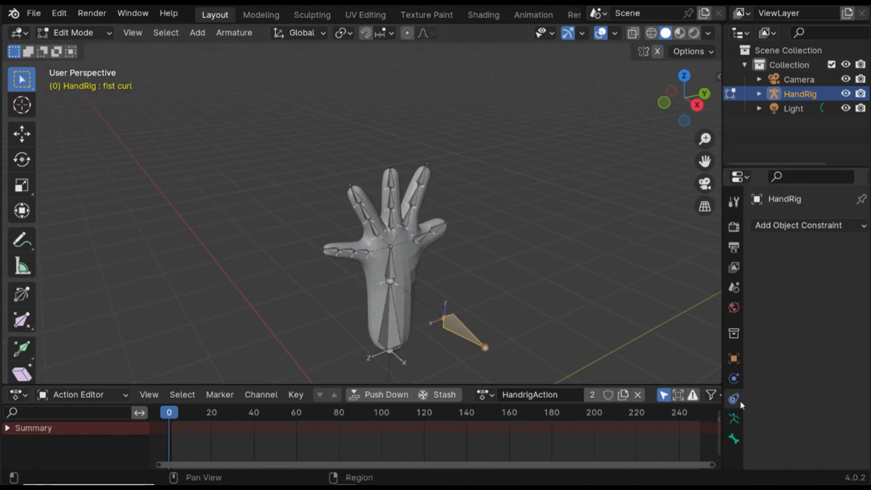
pyautogui.click(442, 225)
pyautogui.hotkey('ctrl', 'Tab')
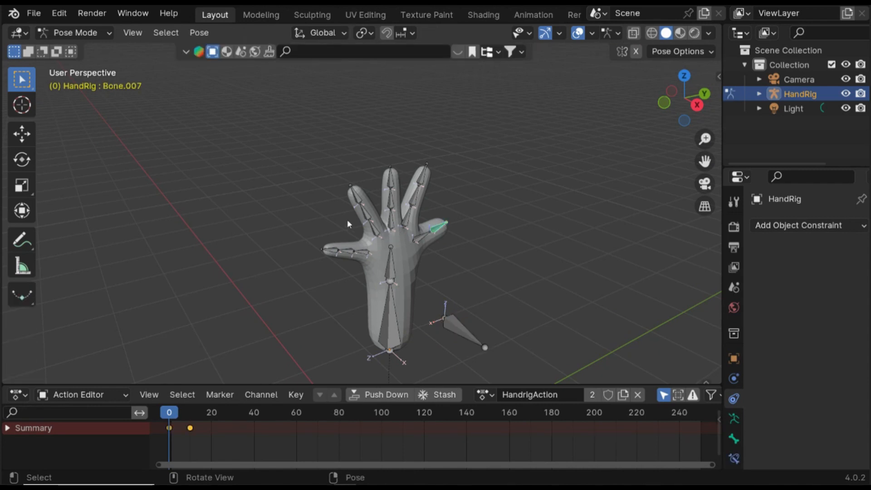
pyautogui.click(734, 458)
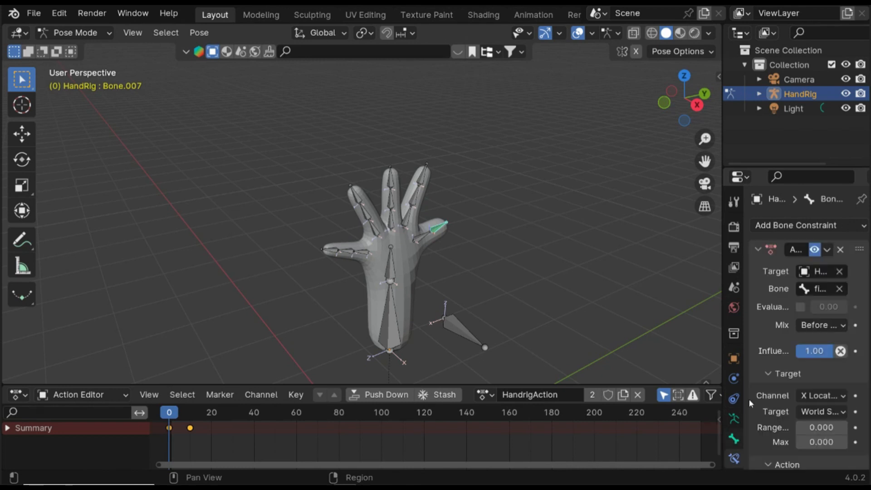
pyautogui.scroll(-3, 810, 294)
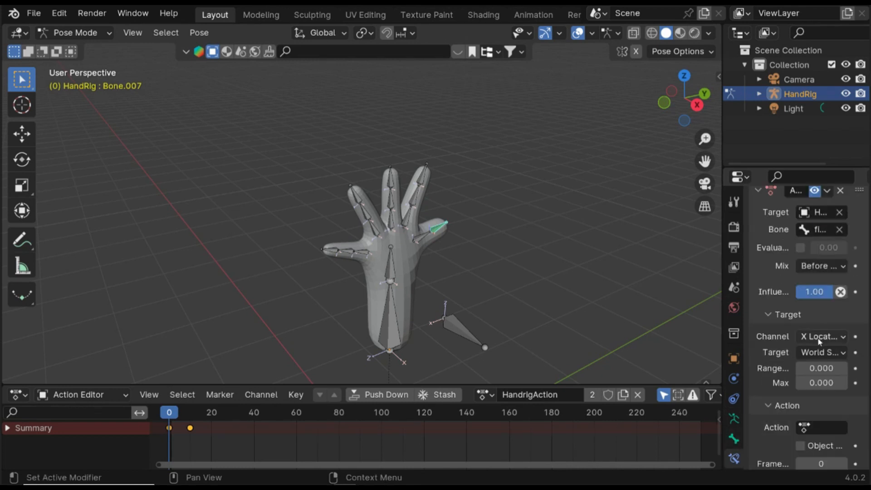
pyautogui.click(809, 345)
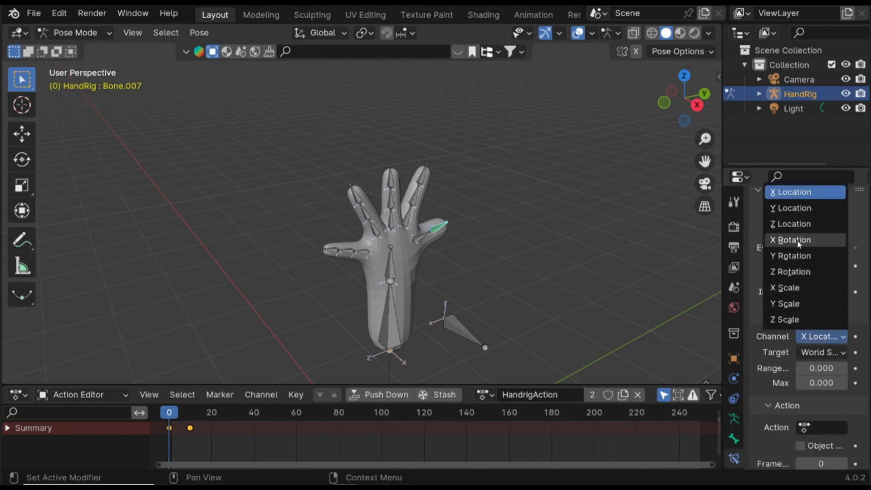
pyautogui.click(812, 208)
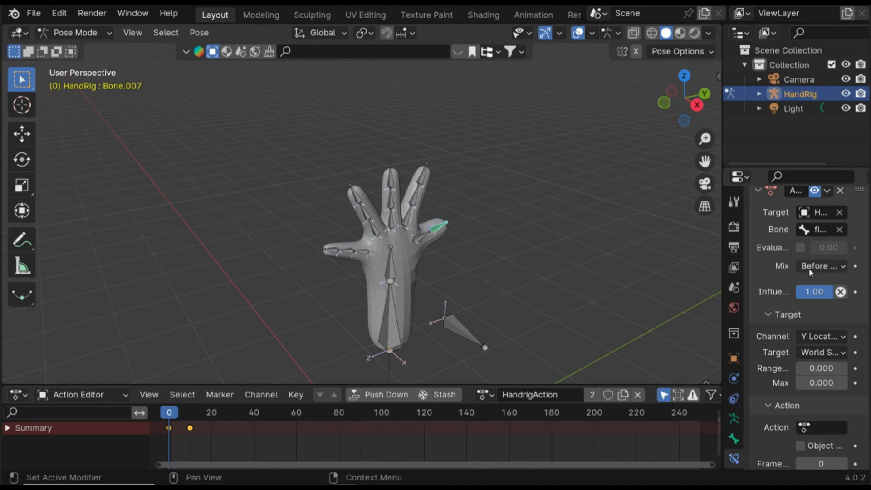
pyautogui.click(816, 354)
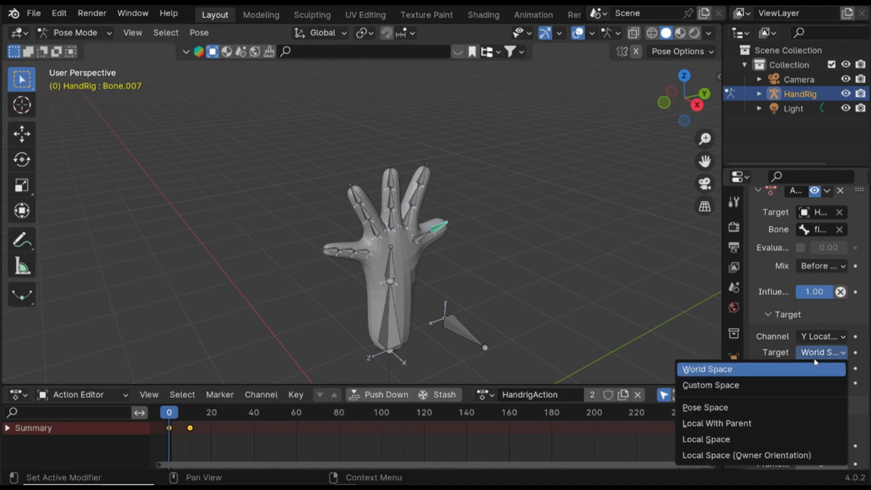
pyautogui.click(724, 440)
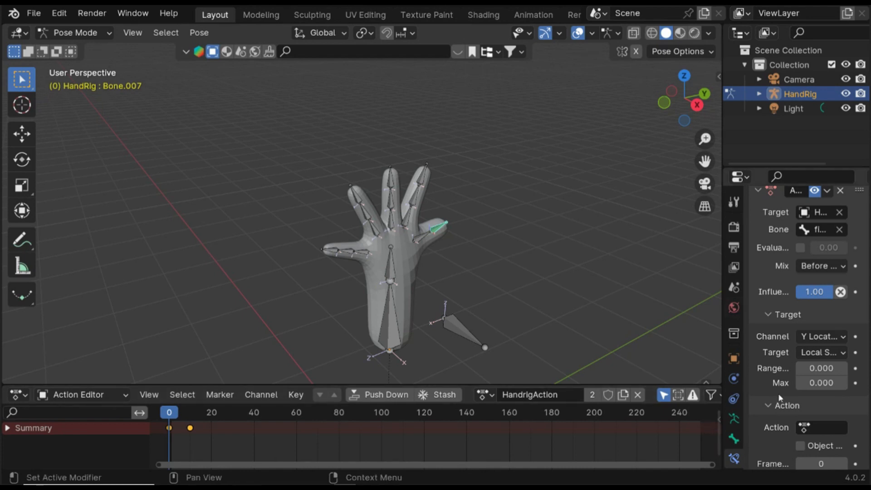
# - Set the constraint's target range Max to 0.1 and the action's End frame to 10
pyautogui.scroll(-1, 812, 317)
pyautogui.doubleClick(828, 360)
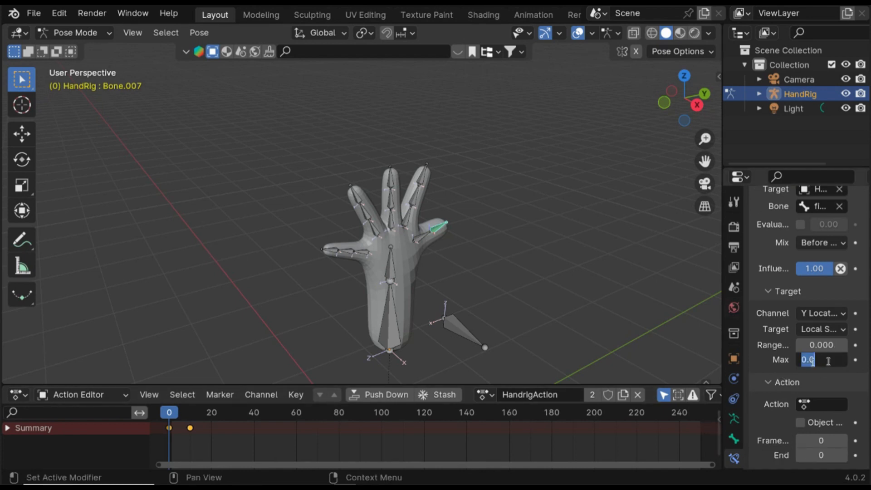
pyautogui.write('0.1')
pyautogui.press('Return')
pyautogui.moveTo(700, 319); pyautogui.dragTo(447, 323, button='middle')
pyautogui.scroll(-2, 497, 298)
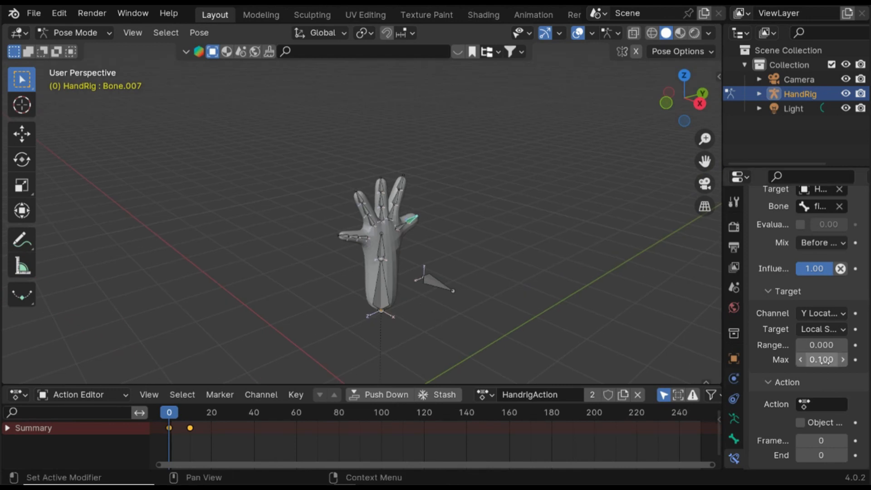
pyautogui.click(818, 458)
pyautogui.write('10')
pyautogui.press('Return')
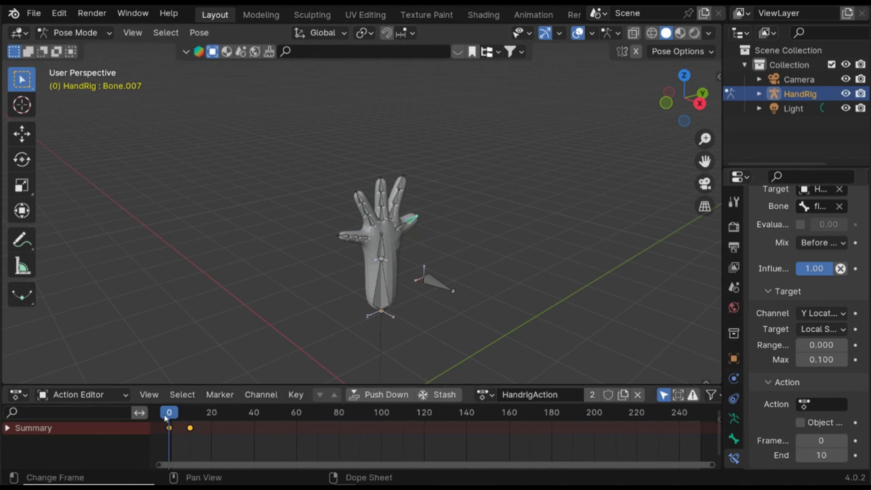
# - Assign HandrigAction as the constraint's action and save the file
pyautogui.moveTo(166, 418)
pyautogui.mouseDown()
pyautogui.moveTo(191, 419)
pyautogui.moveTo(164, 420)
pyautogui.mouseUp()
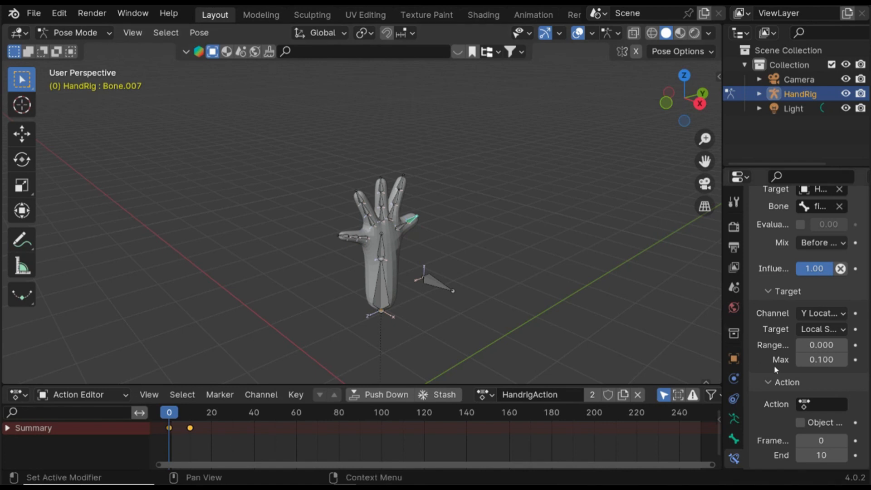
pyautogui.click(804, 404)
pyautogui.click(770, 252)
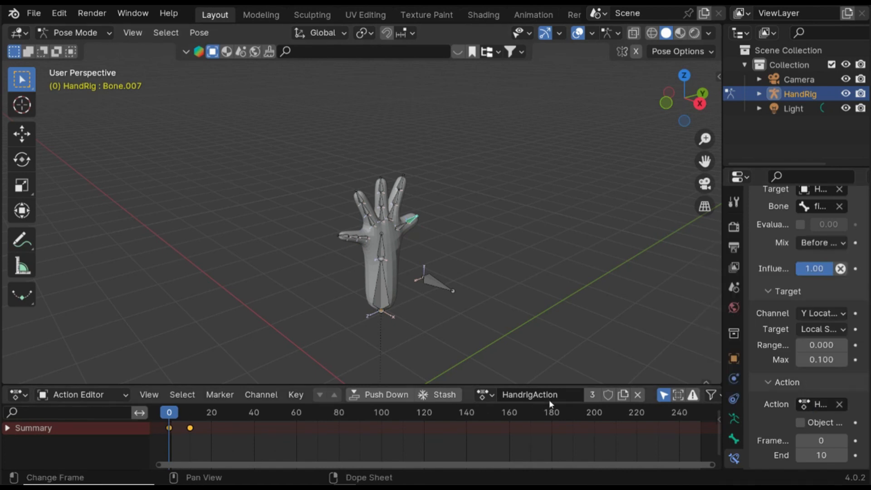
pyautogui.scroll(4, 820, 333)
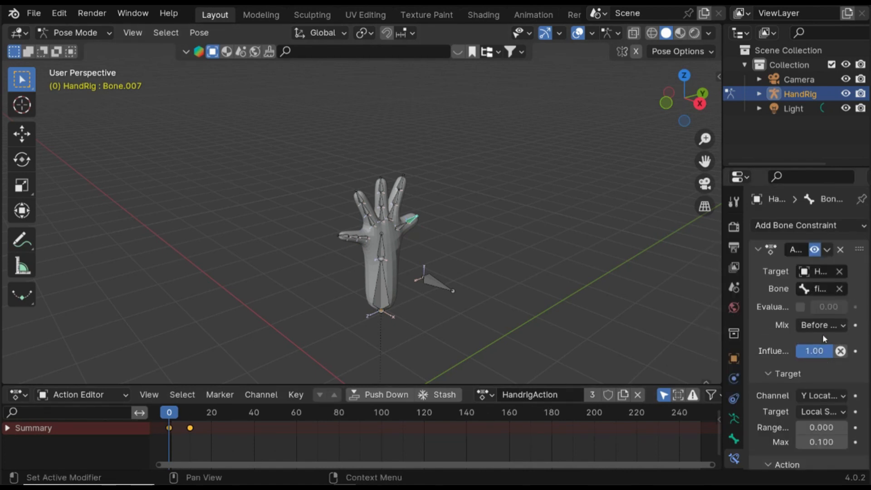
pyautogui.scroll(-3, 823, 307)
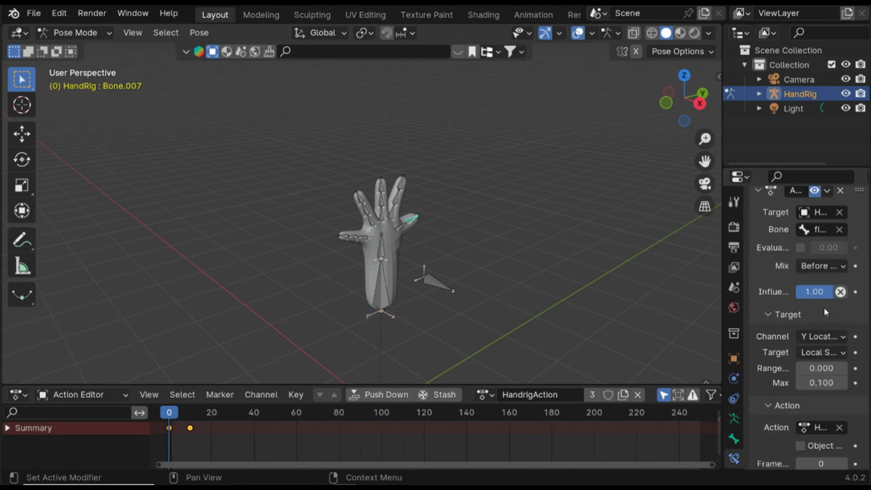
pyautogui.hotkey('ctrl', 's')
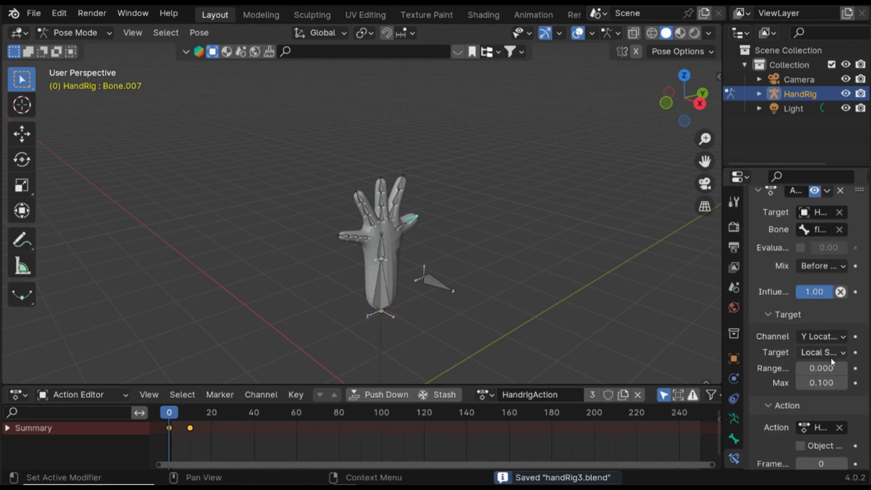
# - Add a Limit Location constraint to the fist curl bone
pyautogui.click(428, 281)
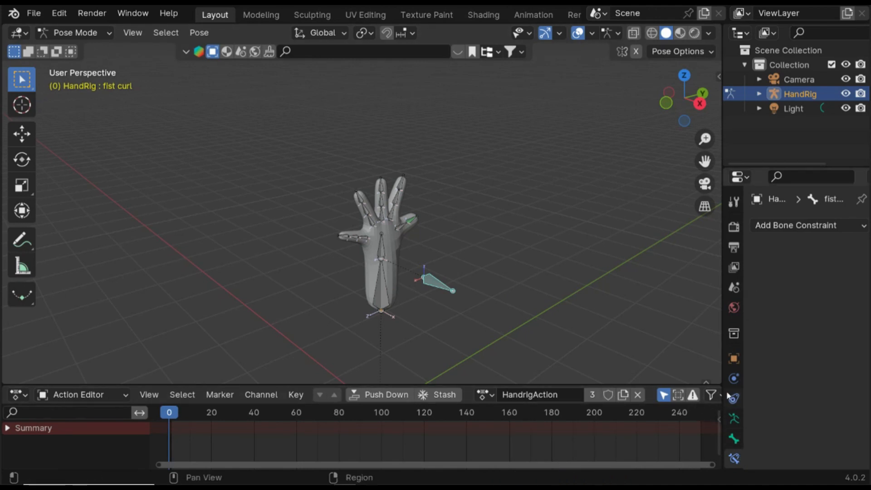
pyautogui.click(781, 227)
pyautogui.click(598, 343)
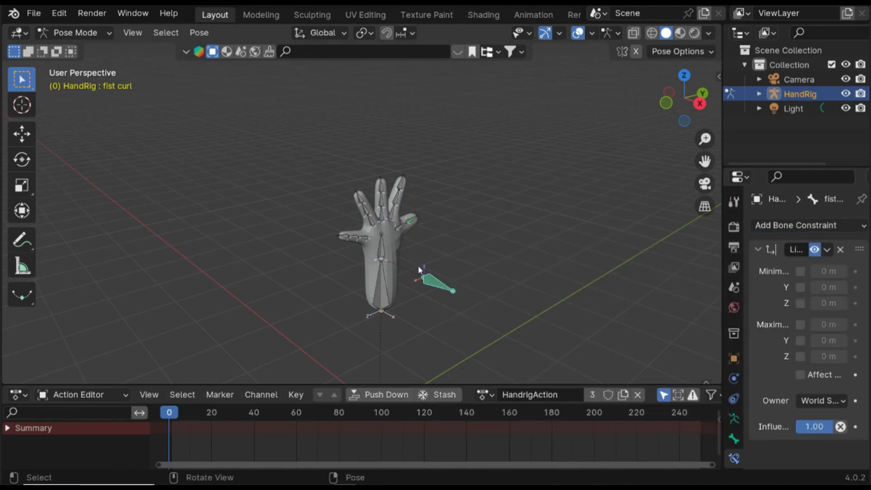
# - Enable all minimum and maximum location limits on the fist curl bone and set the owner space to Local Space
pyautogui.moveTo(597, 342); pyautogui.dragTo(800, 304, button='middle')
pyautogui.moveTo(800, 271); pyautogui.dragTo(796, 363)
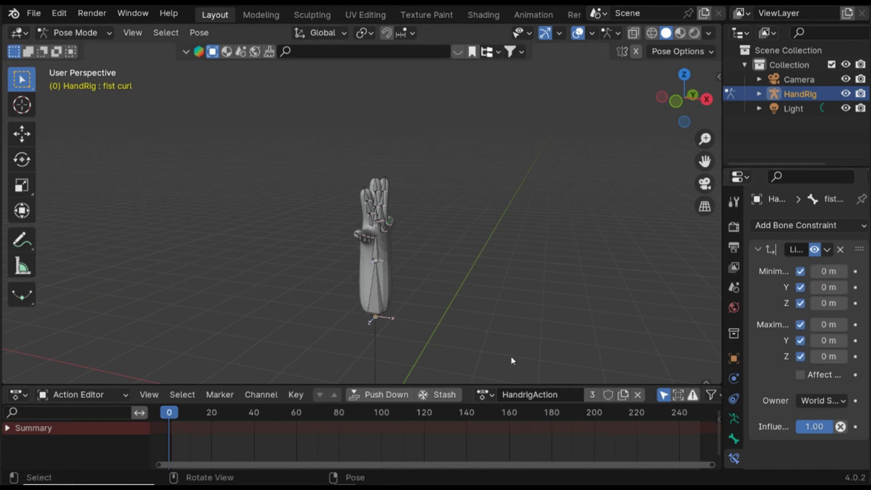
pyautogui.moveTo(488, 276); pyautogui.dragTo(409, 337, button='middle')
pyautogui.click(821, 400)
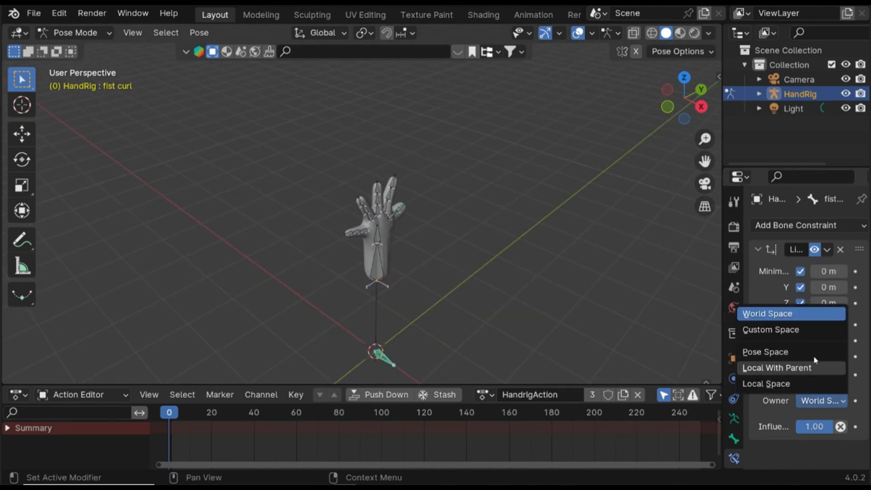
pyautogui.click(767, 383)
# - Set the Limit Location constraint's maximum Y to 0.1
pyautogui.moveTo(589, 308); pyautogui.dragTo(460, 269, button='middle')
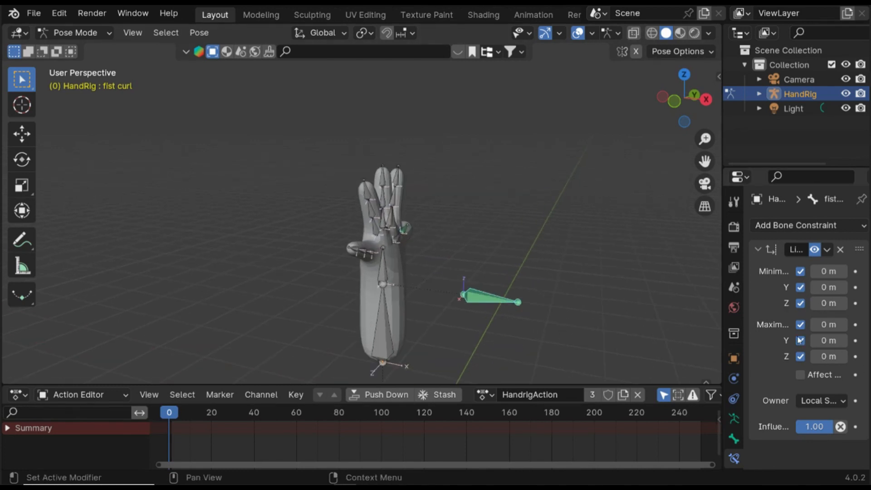
pyautogui.click(823, 340)
pyautogui.click(824, 339)
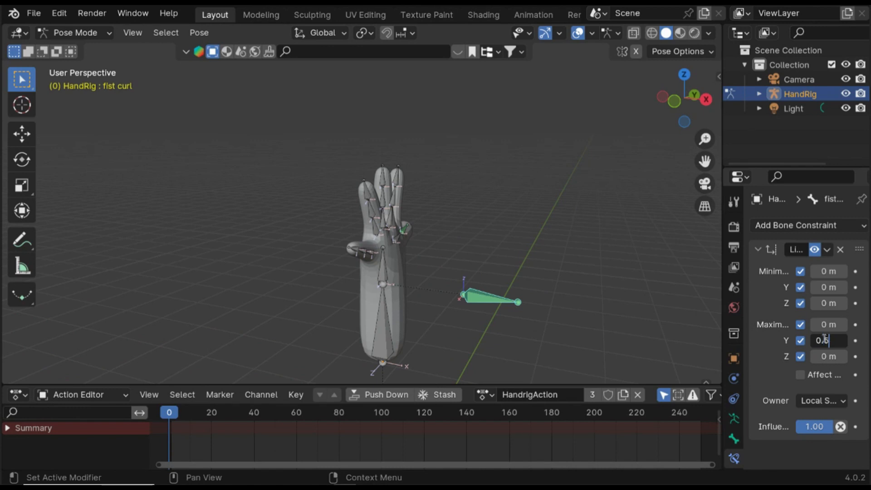
pyautogui.write('.1')
pyautogui.press('Return')
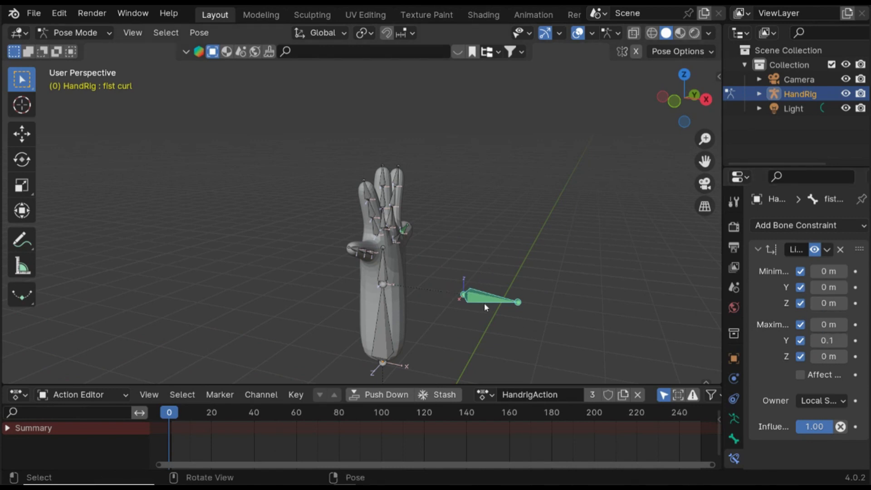
pyautogui.press('g')
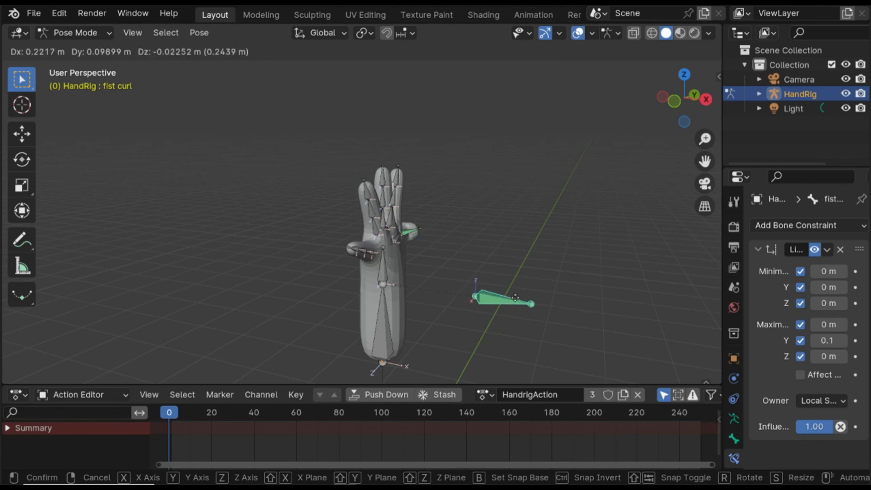
pyautogui.rightClick(535, 280)
pyautogui.moveTo(537, 278); pyautogui.dragTo(526, 298, button='middle')
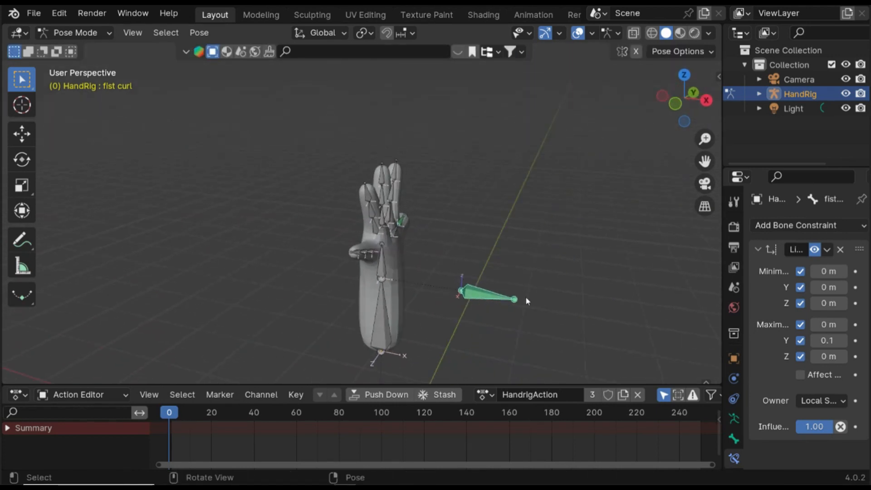
pyautogui.press('g')
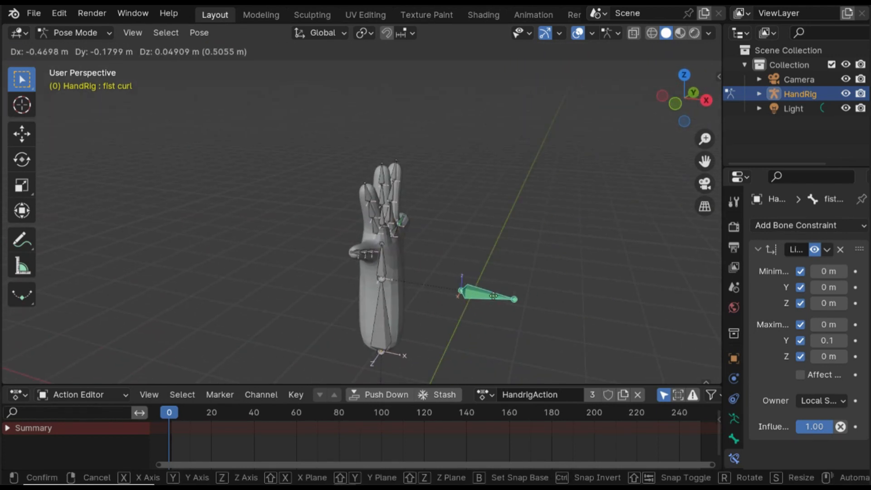
pyautogui.rightClick(435, 272)
pyautogui.moveTo(437, 273); pyautogui.dragTo(444, 252, button='middle')
# - Select all finger bones with the thumb bone active and copy its constraints to the selected bones
pyautogui.click(445, 252)
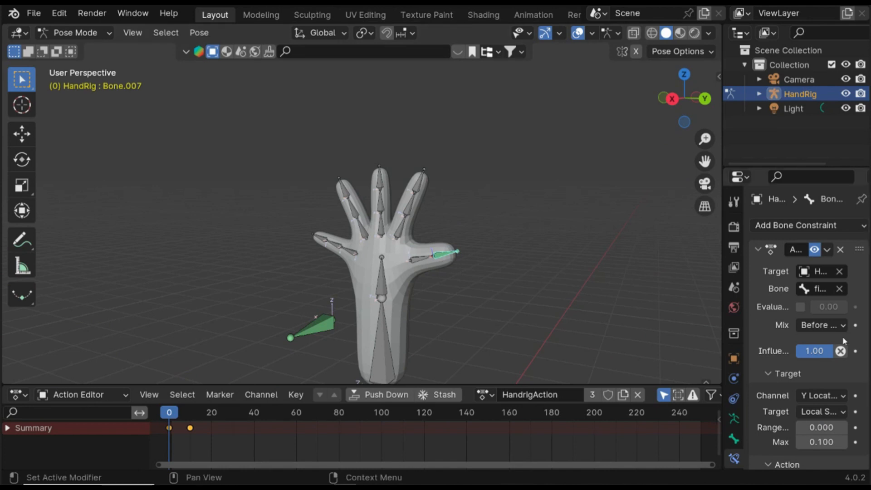
pyautogui.scroll(-4, 798, 345)
pyautogui.scroll(2, 352, 179)
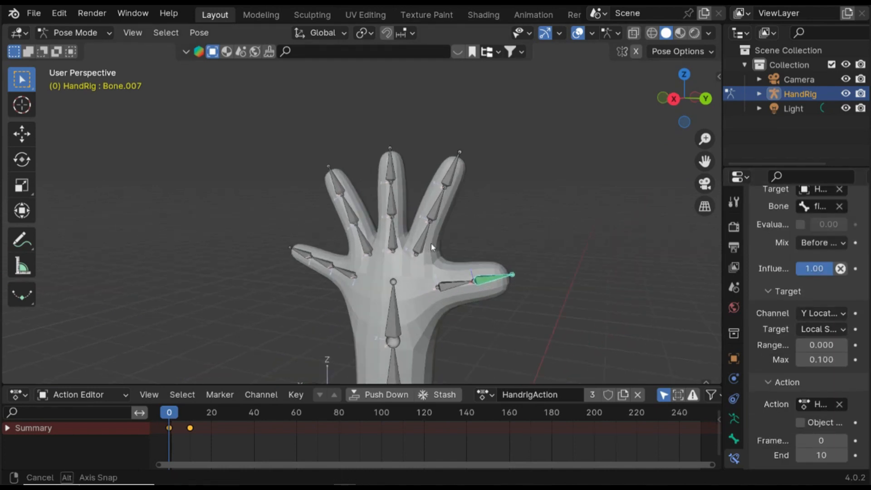
pyautogui.moveTo(478, 303); pyautogui.dragTo(277, 141)
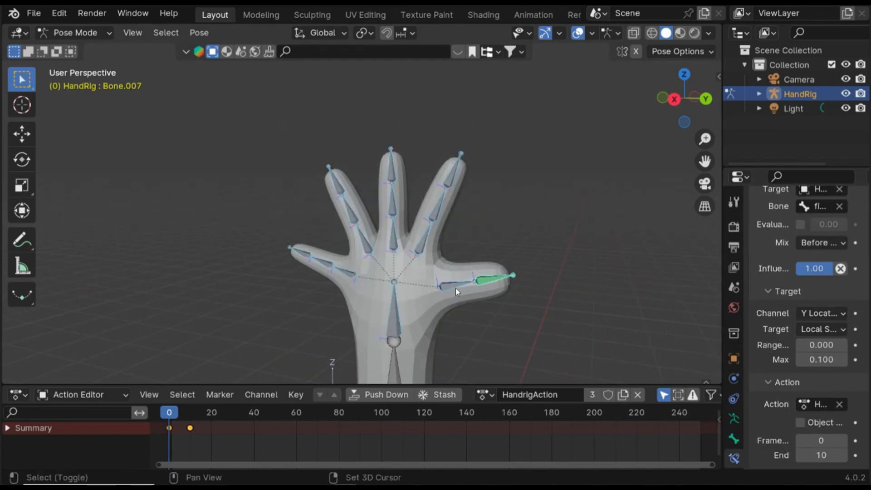
pyautogui.keyDown('shift'); pyautogui.click(399, 312); pyautogui.keyUp('shift')
pyautogui.keyDown('shift'); pyautogui.click(398, 312); pyautogui.keyUp('shift')
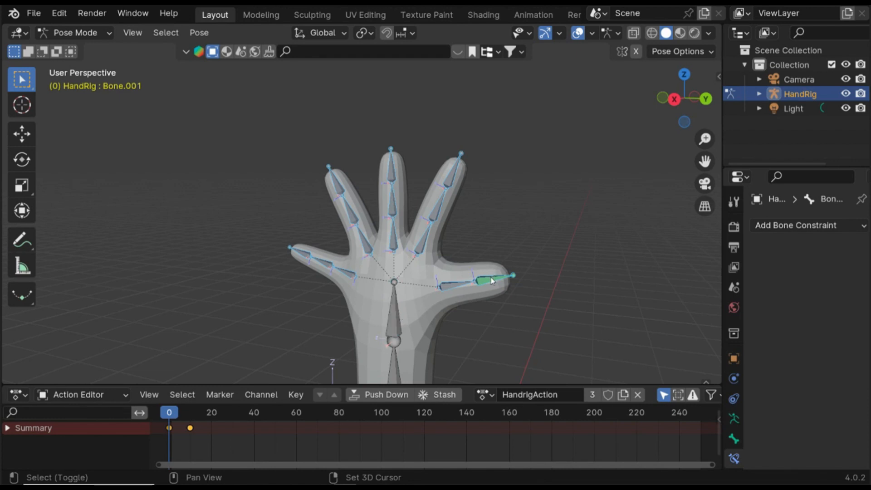
pyautogui.keyDown('shift'); pyautogui.click(489, 279); pyautogui.keyUp('shift')
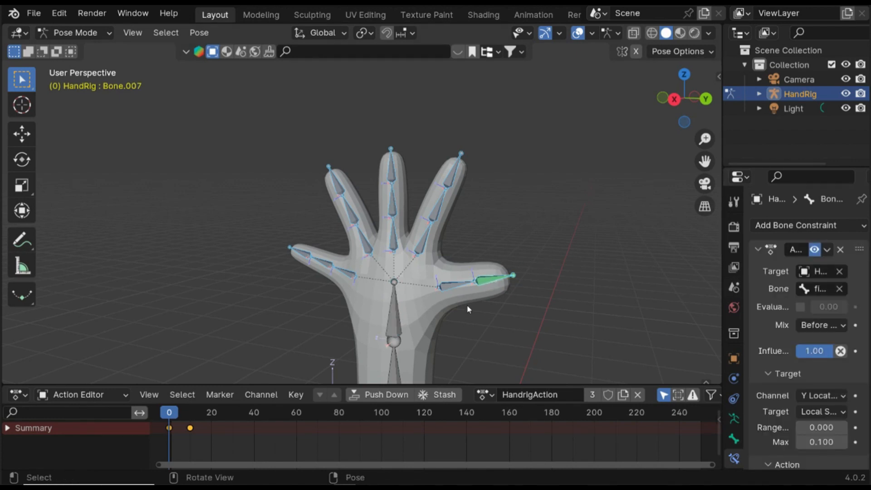
pyautogui.press('F3')
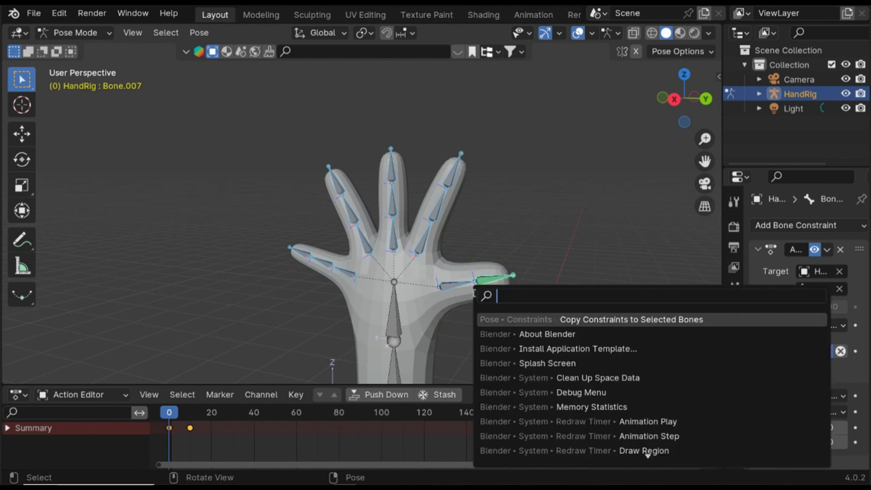
pyautogui.click(514, 320)
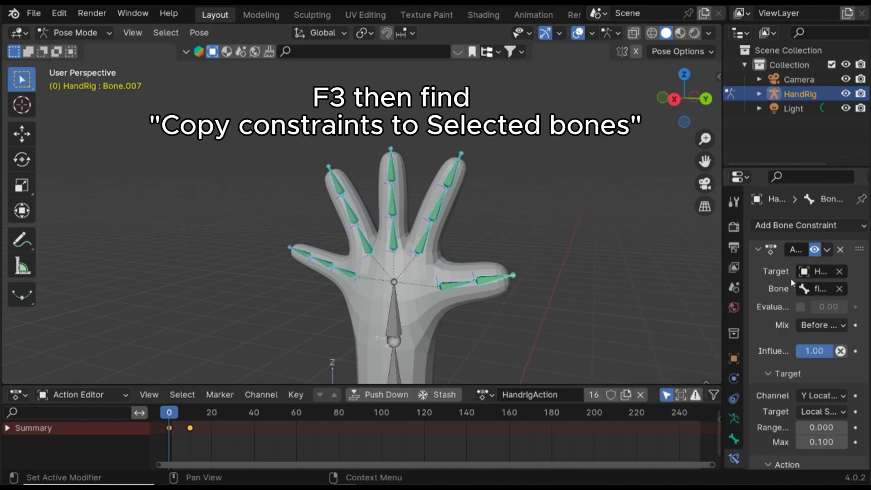
# - Select the fist curl bone and move it to curl the hand into a fist
pyautogui.scroll(-4, 791, 279)
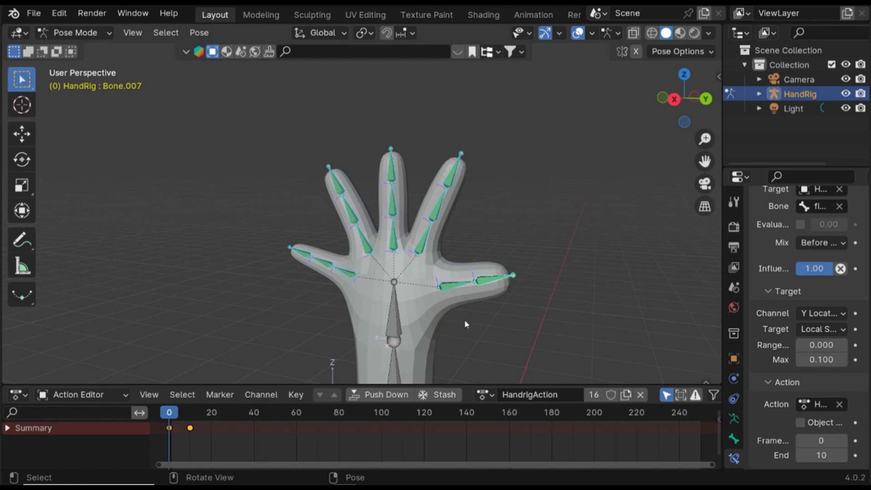
pyautogui.moveTo(465, 322); pyautogui.dragTo(498, 316, button='middle')
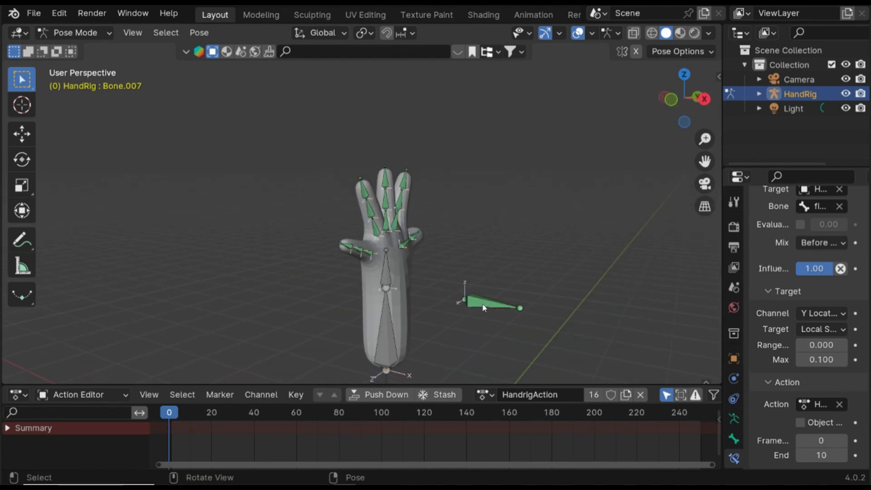
pyautogui.click(484, 307)
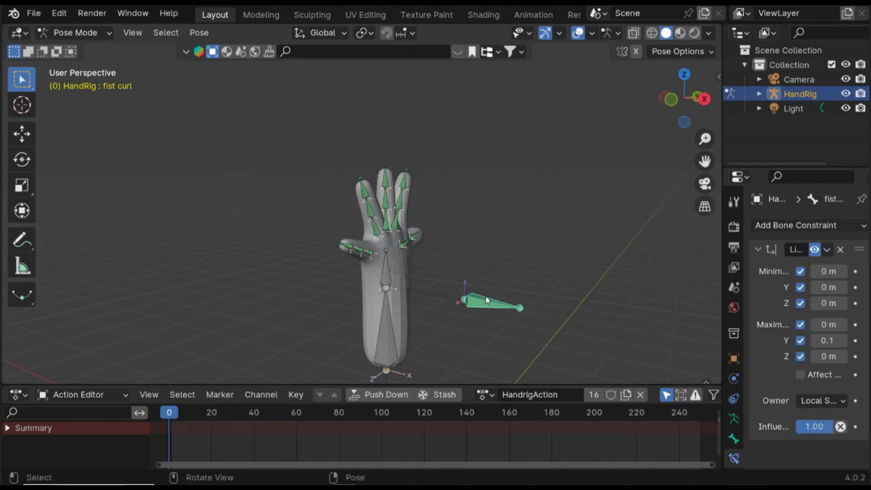
pyautogui.press('g')
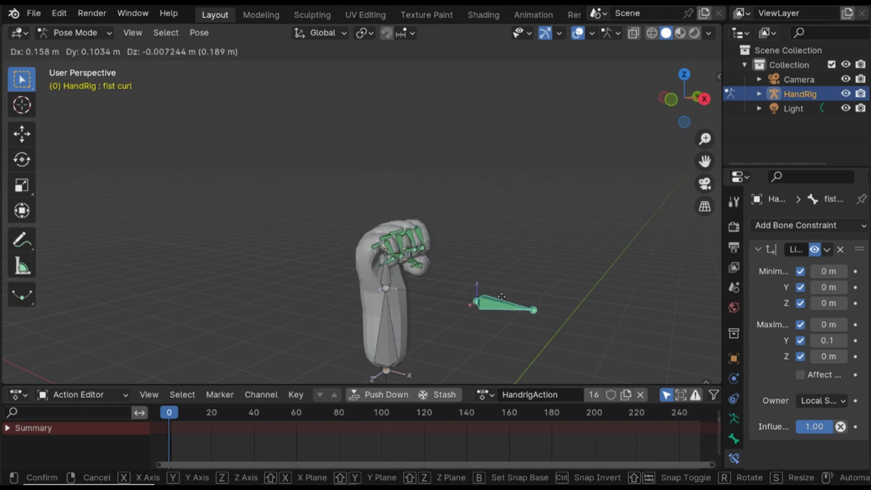
pyautogui.click(471, 299)
# - Move the fist curl bone back and forth several times to test opening and closing the hand
pyautogui.press('g')
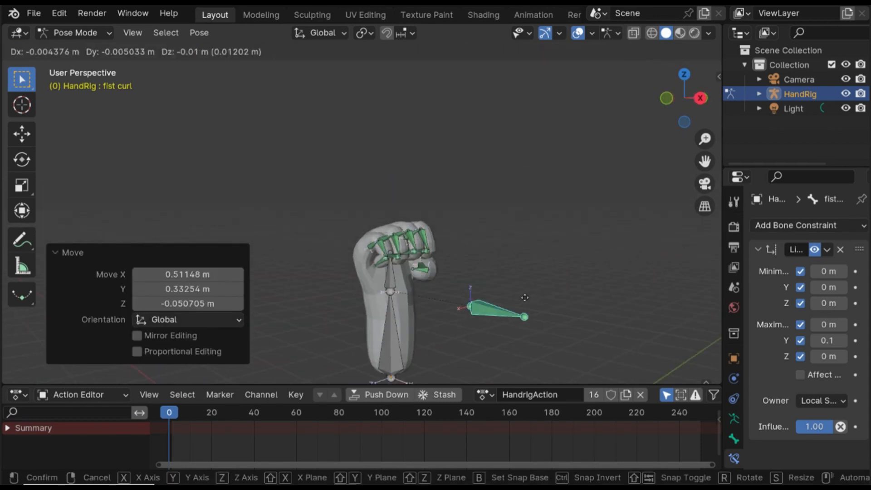
pyautogui.click(498, 295)
pyautogui.press('g')
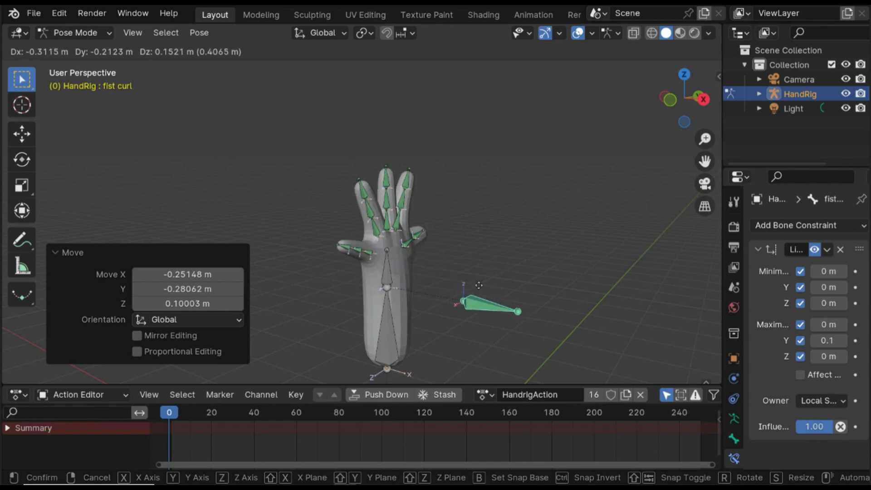
pyautogui.click(521, 235)
pyautogui.moveTo(520, 235); pyautogui.dragTo(438, 314, button='middle')
pyautogui.press('g')
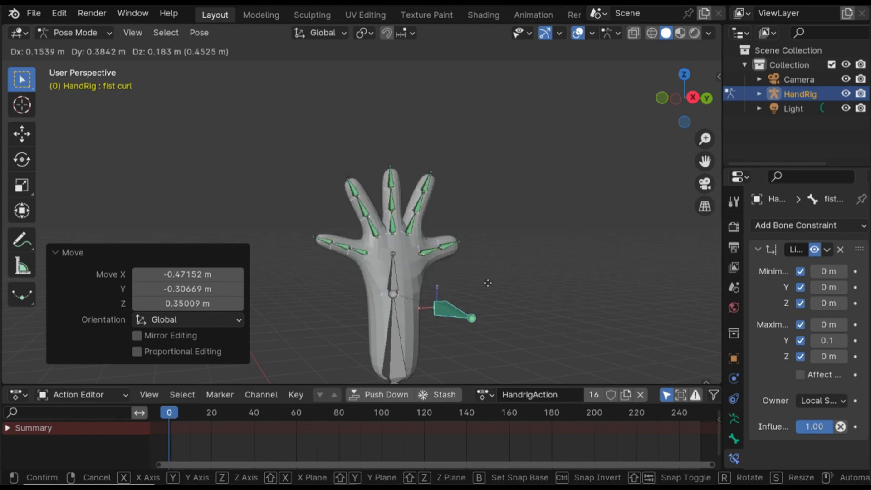
pyautogui.click(455, 287)
pyautogui.moveTo(454, 287); pyautogui.dragTo(539, 305, button='middle')
pyautogui.press('g')
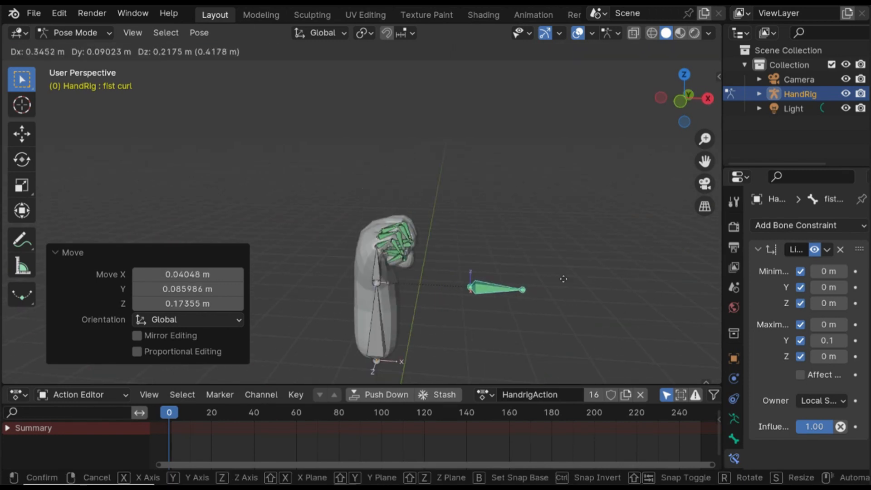
pyautogui.click(677, 336)
# - Turn off the armature's In Front viewport display option
pyautogui.click(734, 418)
pyautogui.scroll(-6, 782, 383)
pyautogui.click(800, 374)
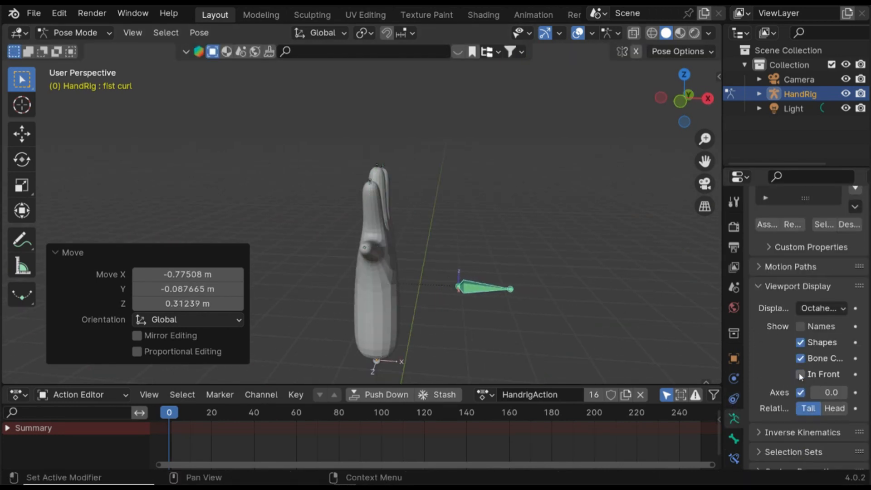
# - Keep moving the fist curl bone to test the fist curl from different views
pyautogui.moveTo(639, 341); pyautogui.dragTo(565, 325, button='middle')
pyautogui.press('g')
pyautogui.click(540, 320)
pyautogui.moveTo(411, 300); pyautogui.dragTo(449, 304, button='middle')
pyautogui.press('g')
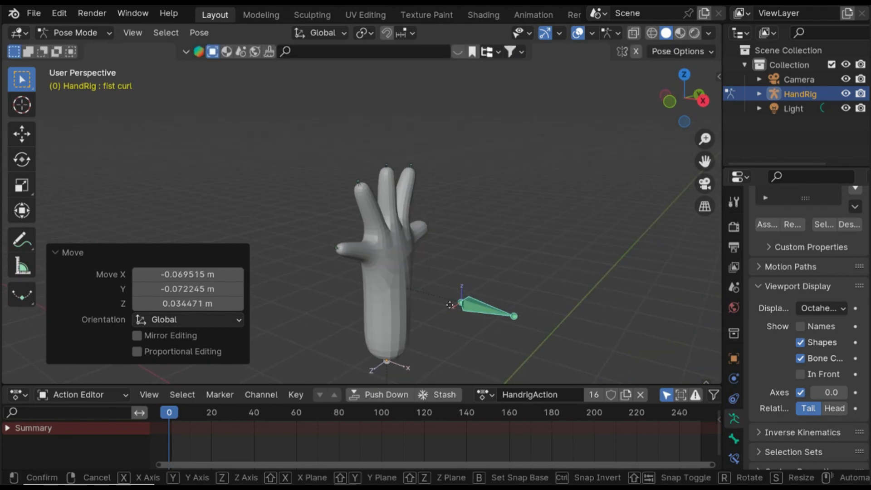
pyautogui.click(566, 327)
pyautogui.moveTo(422, 277); pyautogui.dragTo(546, 295, button='middle')
pyautogui.scroll(-2, 546, 295)
pyautogui.click(443, 274)
pyautogui.press('g')
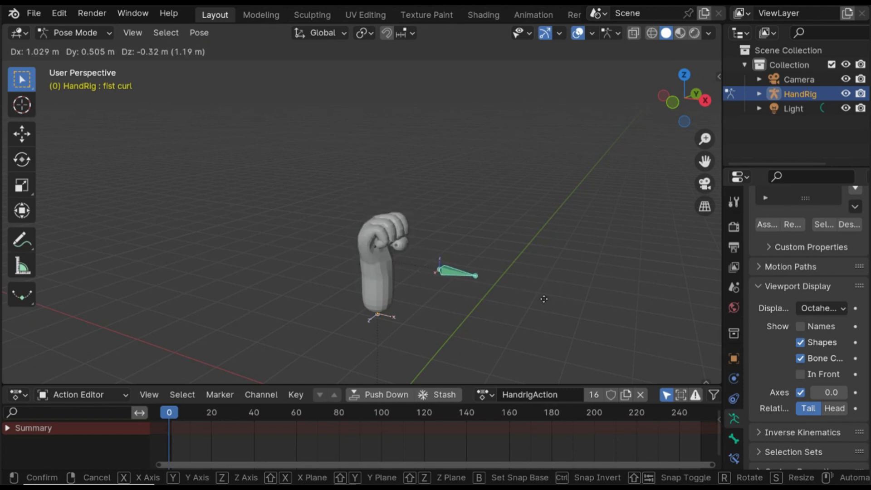
pyautogui.click(522, 294)
pyautogui.press('g')
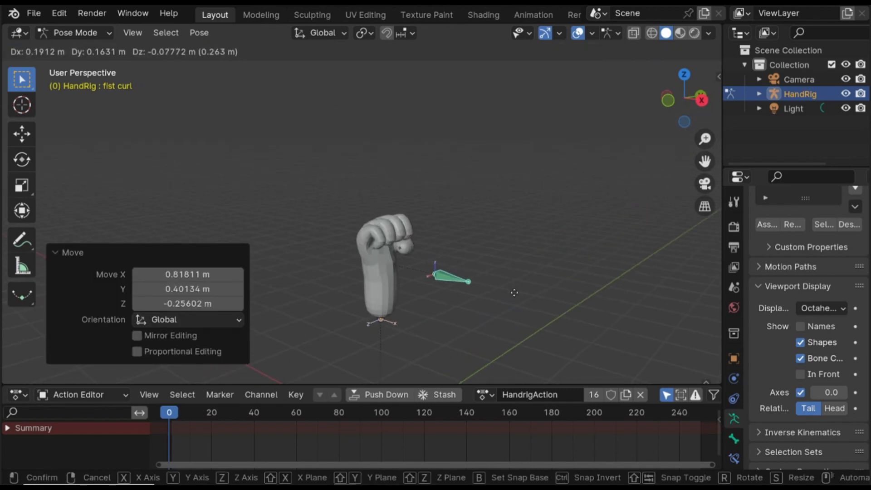
pyautogui.click(511, 295)
pyautogui.press('g')
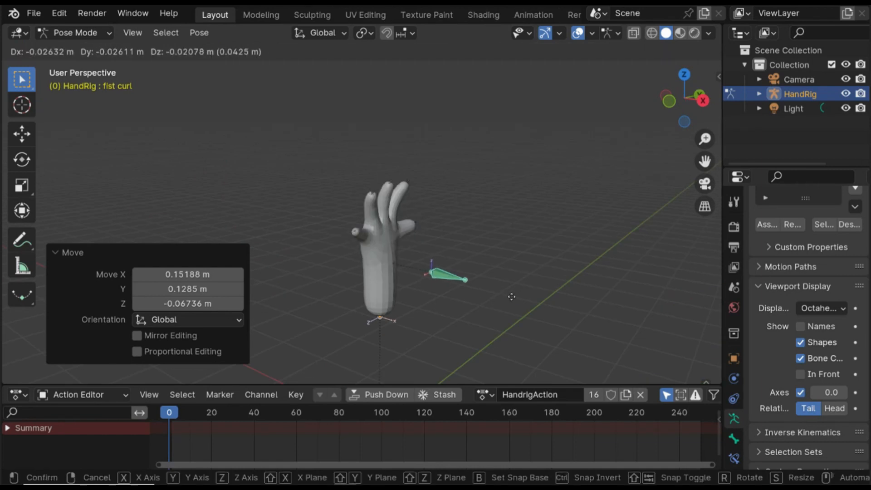